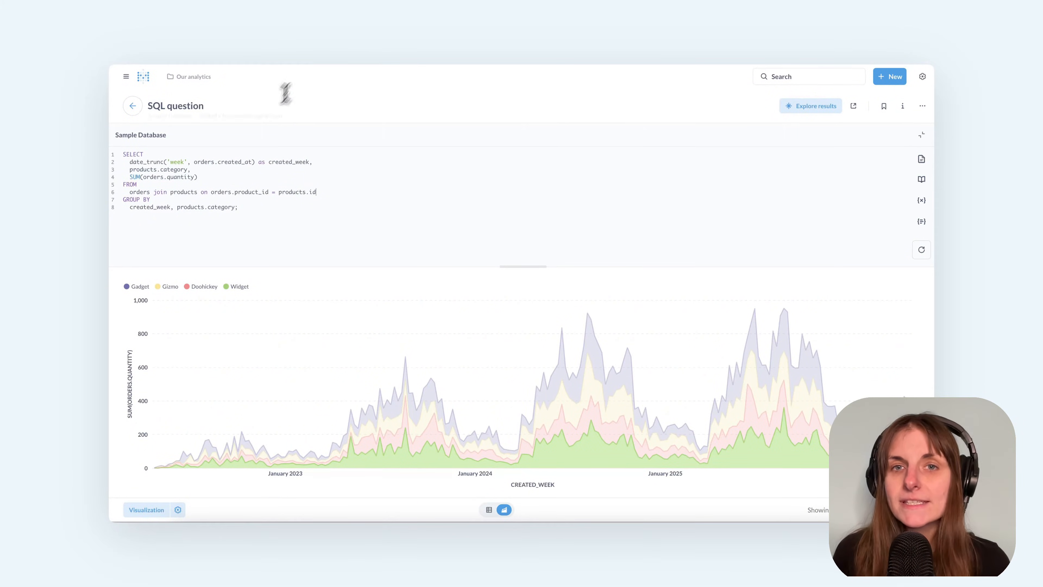
Examine the SQL question's selected columns, return to the Order dashboard, and open its existing filter's settings in edit mode
drag(198, 176, 111, 165)
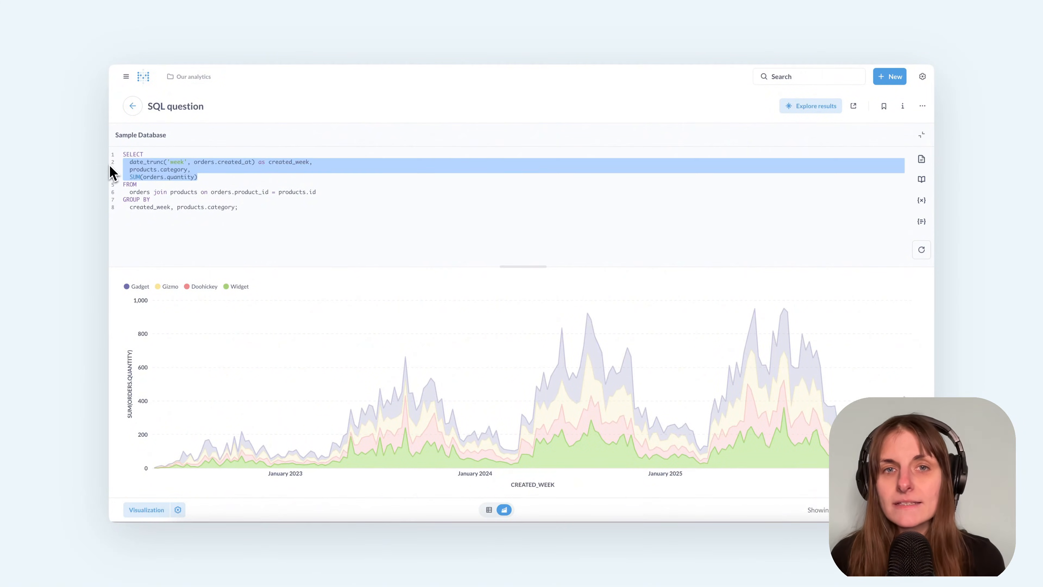
click(133, 109)
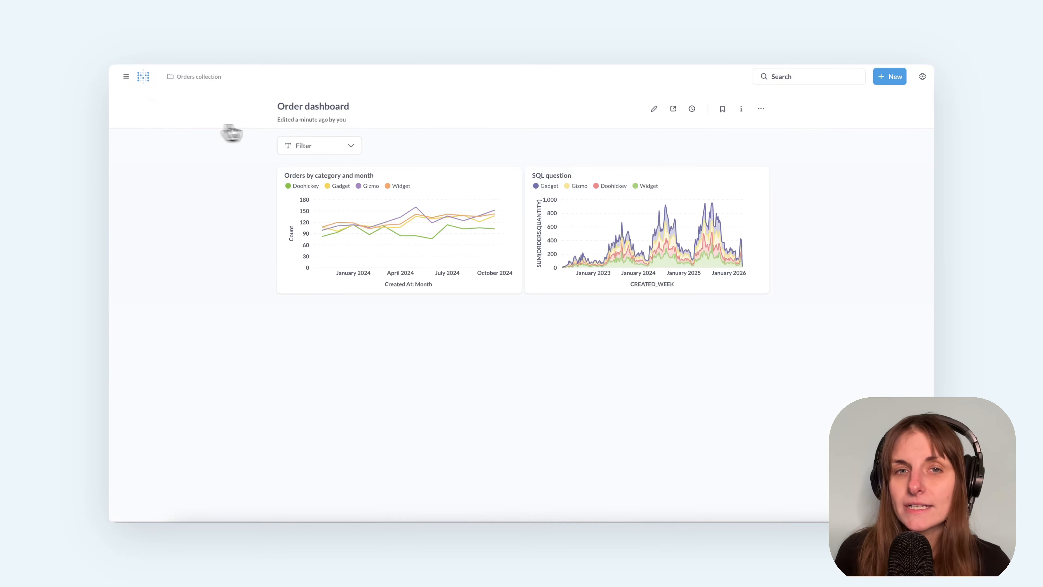
click(656, 114)
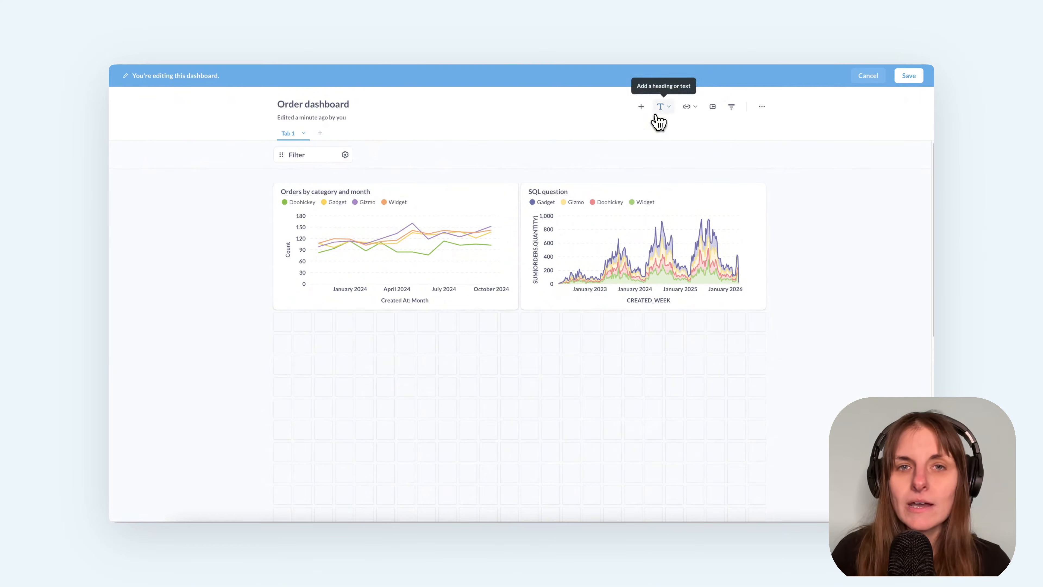
click(344, 155)
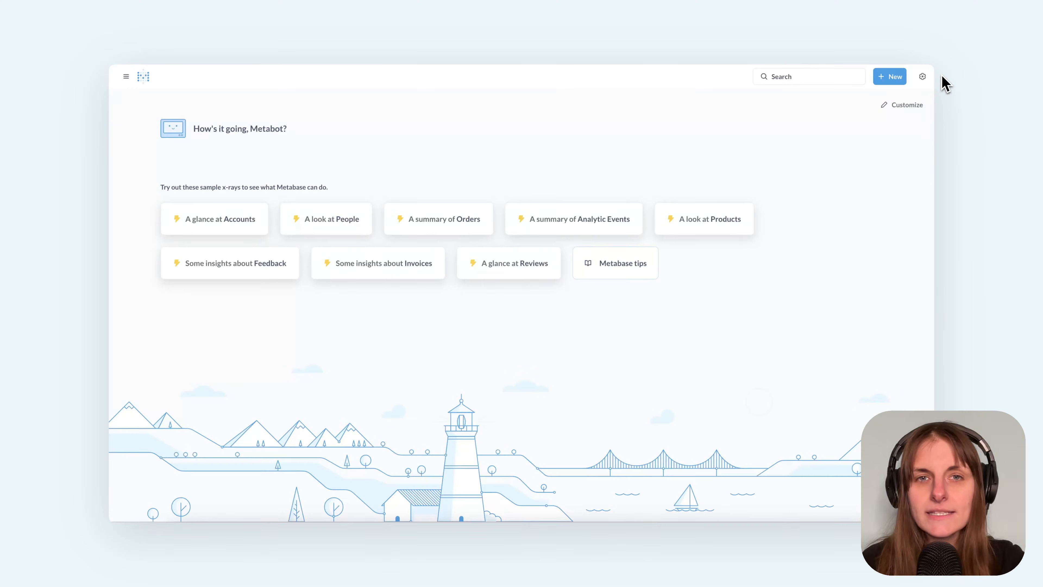
Create a new SQL query, "SELECT * FROM accounts", on the Sample Database and run it
click(899, 82)
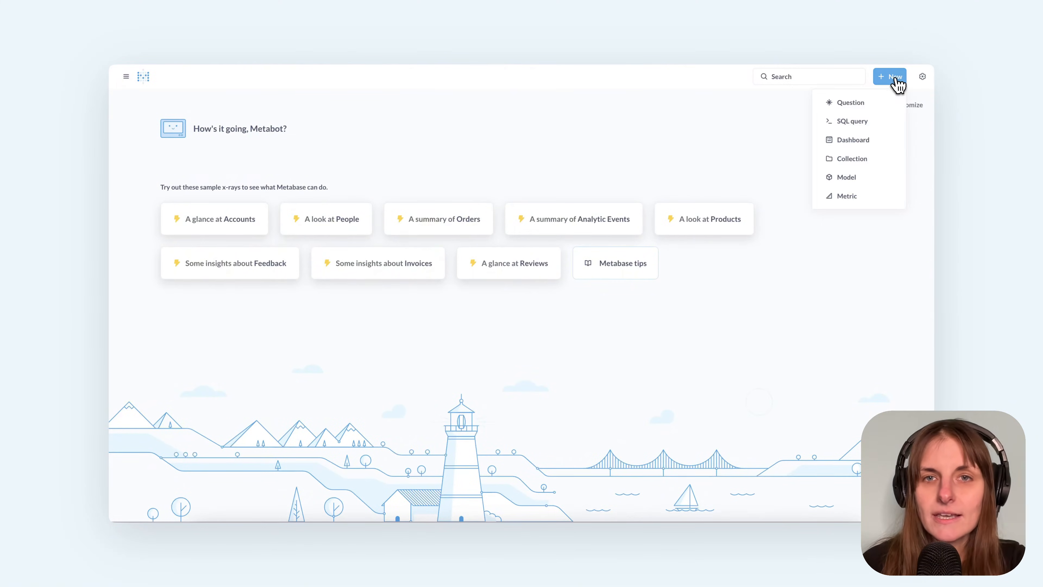
click(882, 124)
text(SELECT   * FROM   accounts)
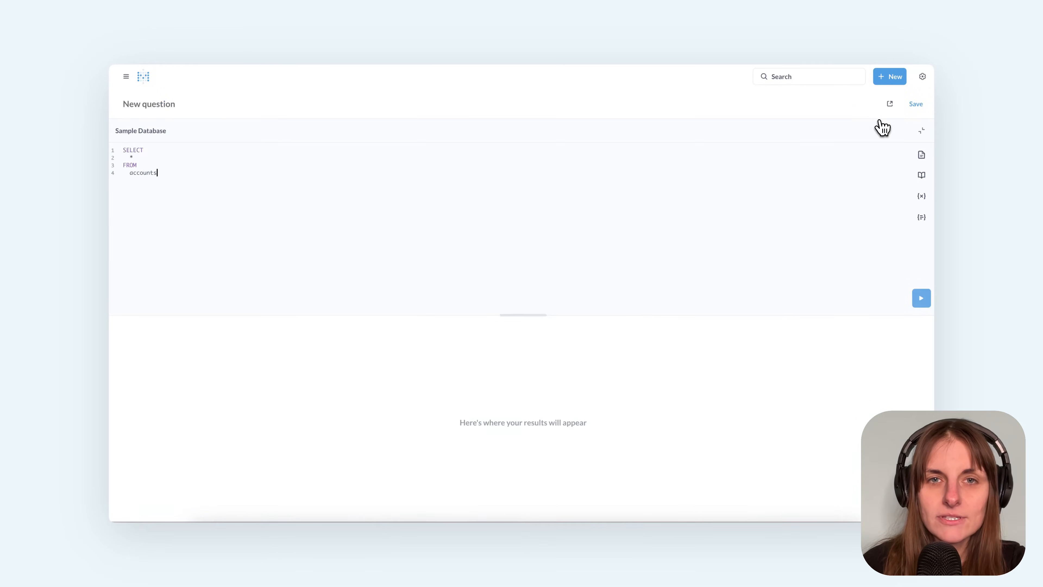
click(923, 300)
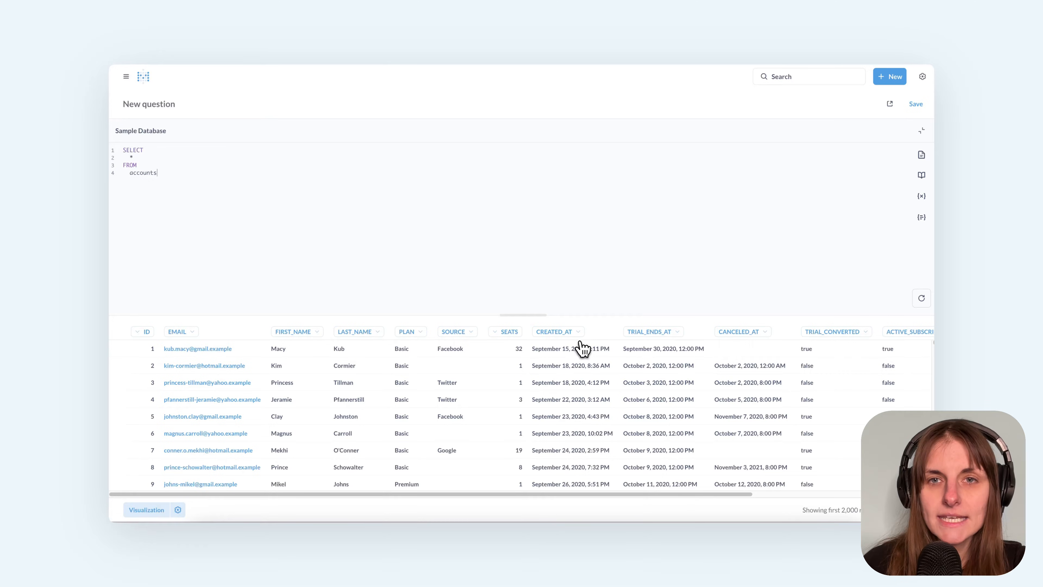
Add the clause "where {{plan}}" to the query and make the plan variable a Field Filter mapped to Accounts > Plan
click(229, 174)
key(Return)
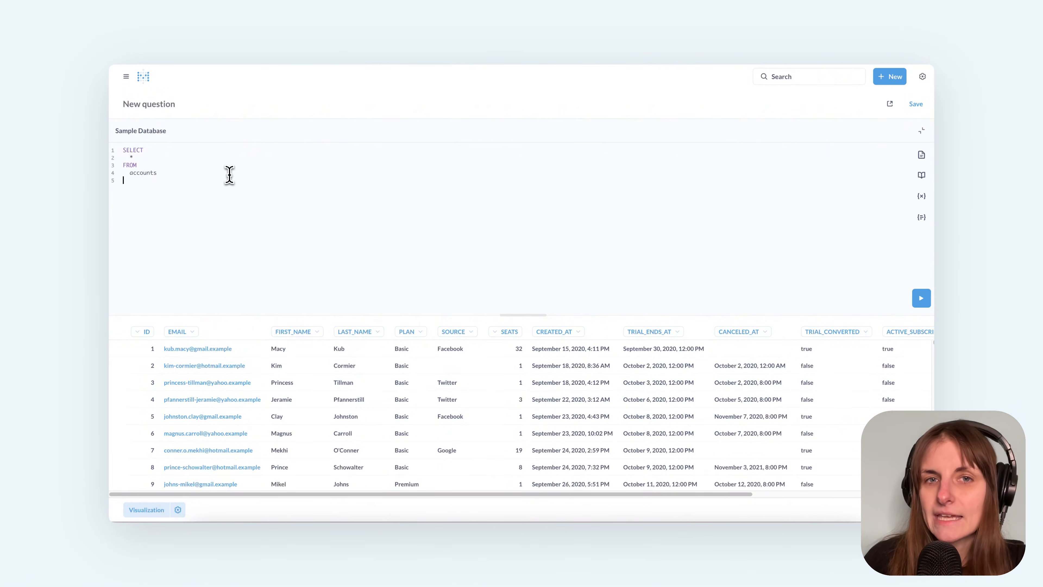
text(where {{plan)
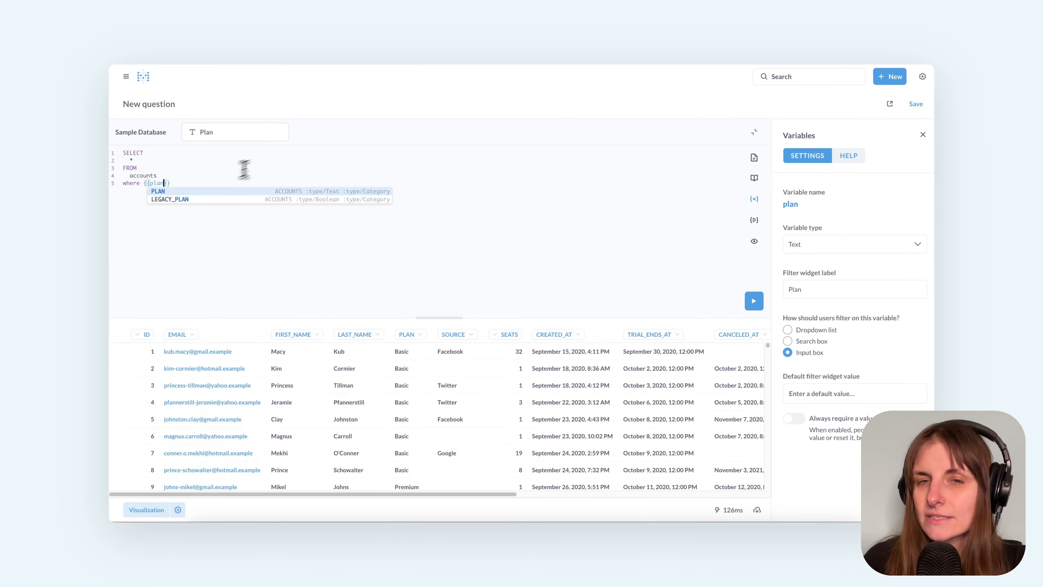
click(804, 243)
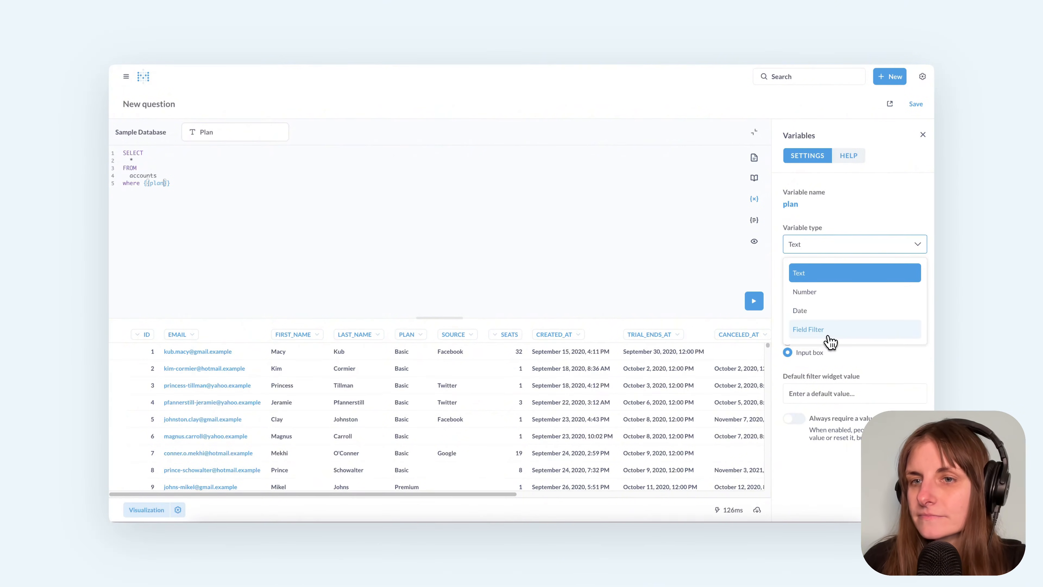
click(828, 331)
click(829, 341)
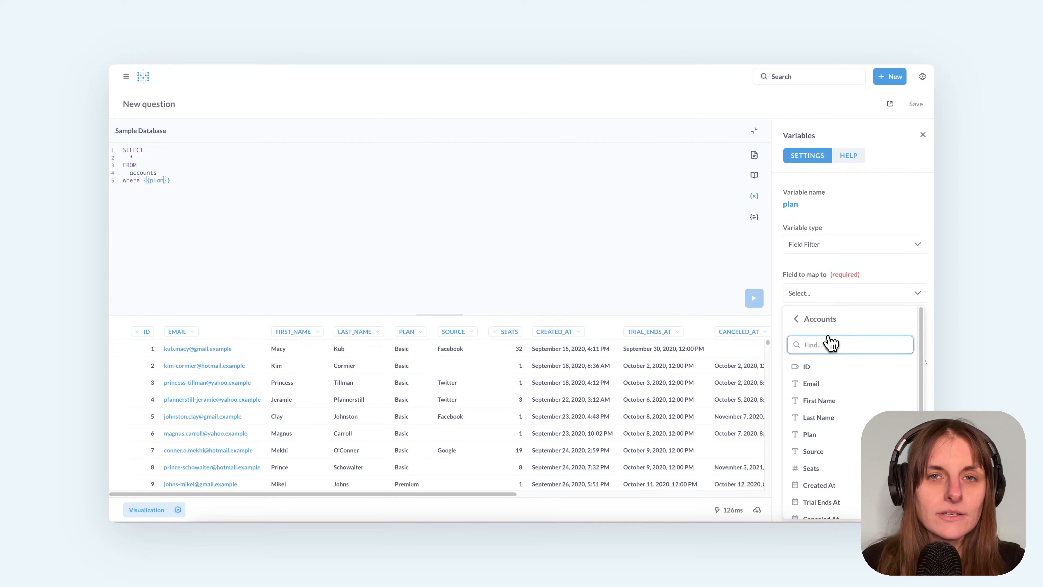
click(832, 438)
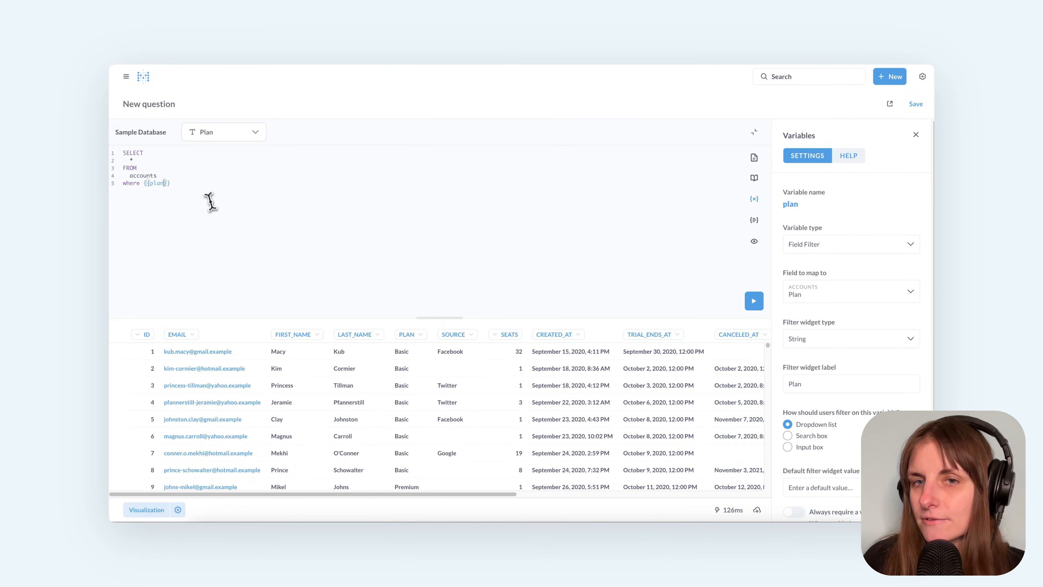
Append "and {{created}}" to the where clause and make the created variable a Field Filter mapped to Accounts > Created At
text(and {{created)
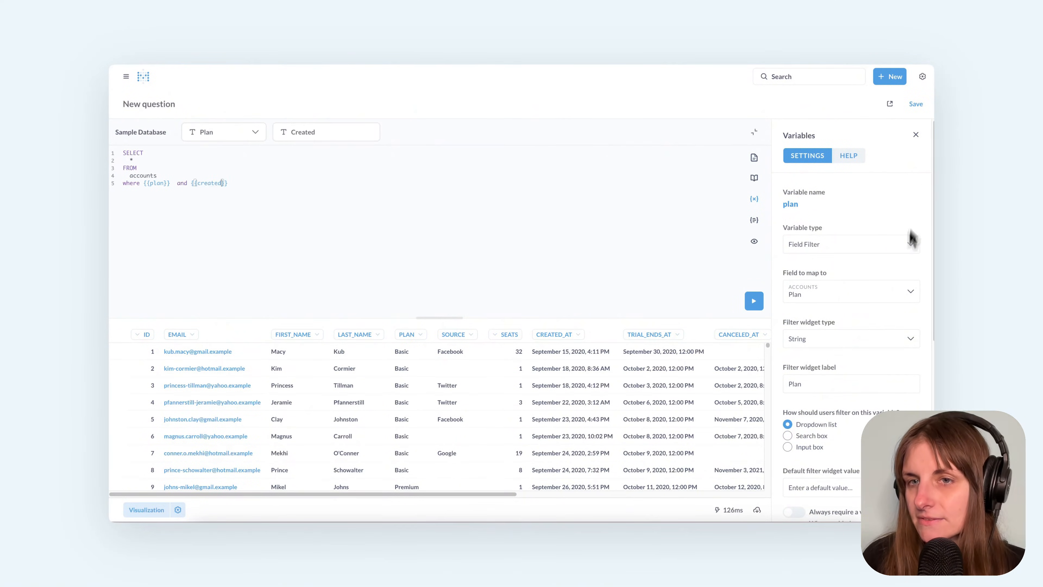
scroll(903, 267, down, 8)
click(900, 304)
click(891, 388)
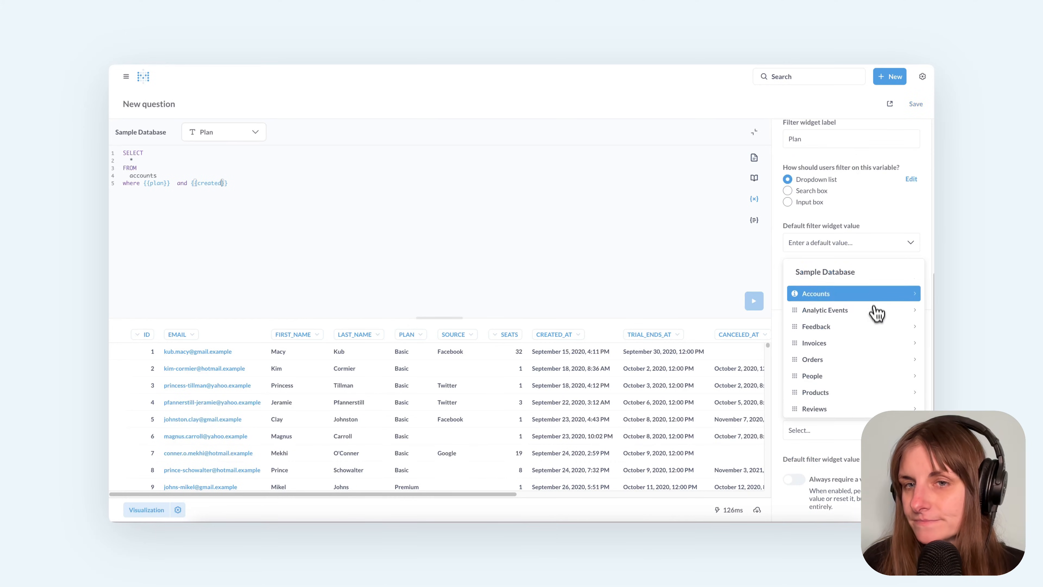
click(875, 294)
click(876, 275)
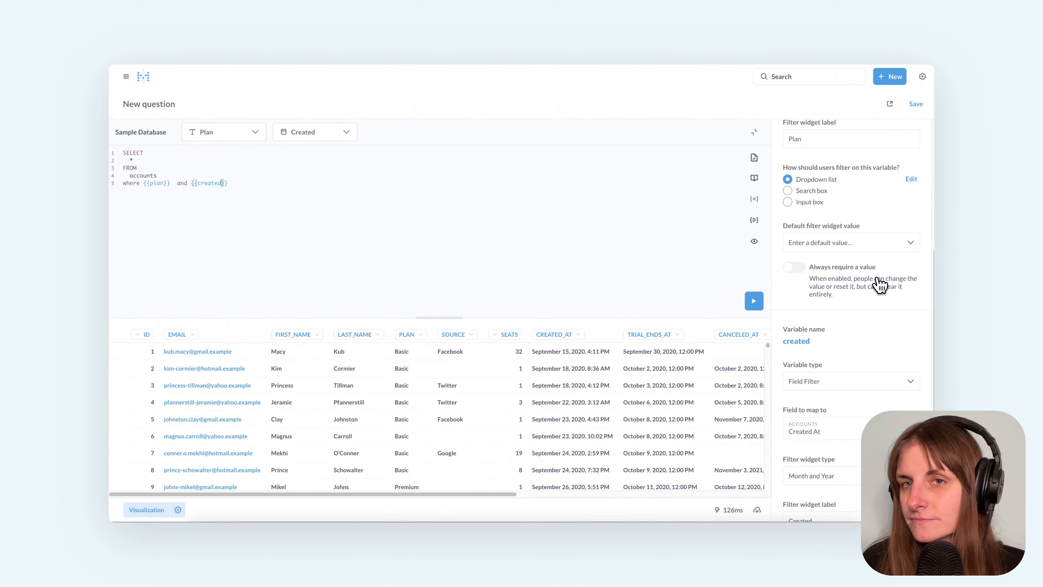
Save the query as a question named "Sql question with field filters" in Our analytics
click(912, 108)
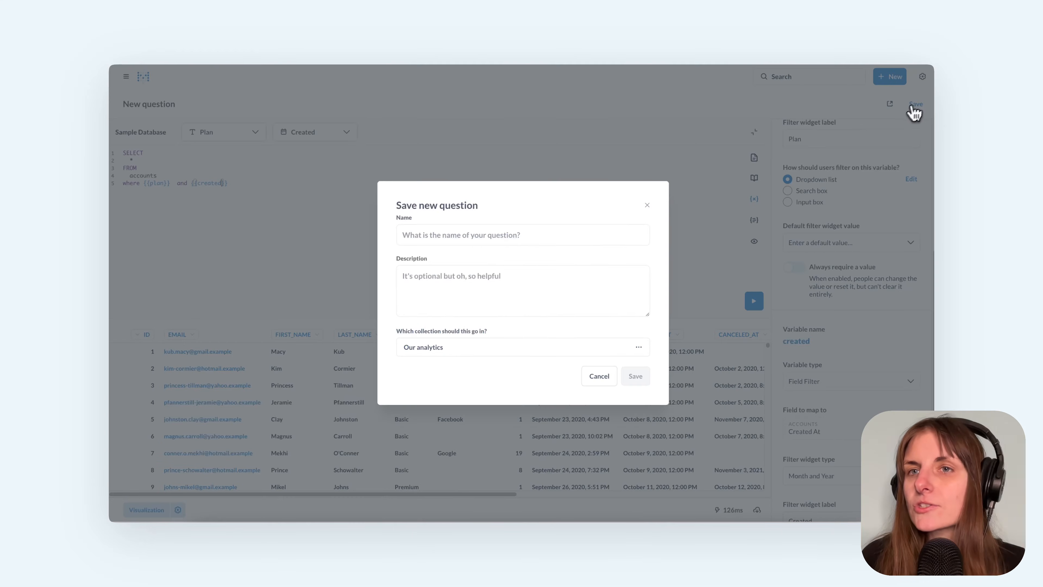
click(580, 225)
click(513, 258)
click(635, 376)
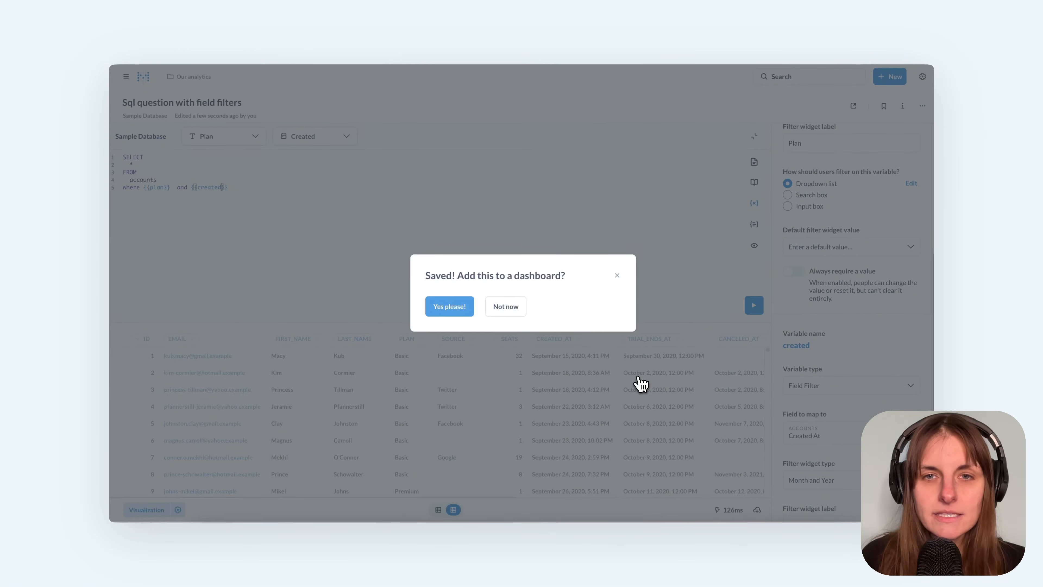
Add the saved question to the Accounts dashboard and widen its card to the full grid width
click(447, 307)
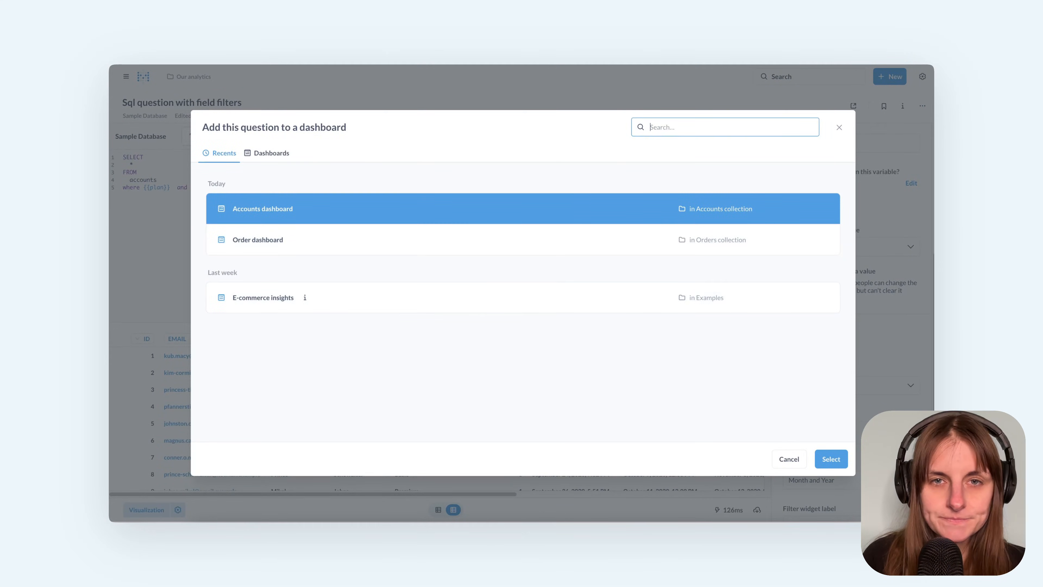
click(832, 457)
drag(518, 348, 806, 347)
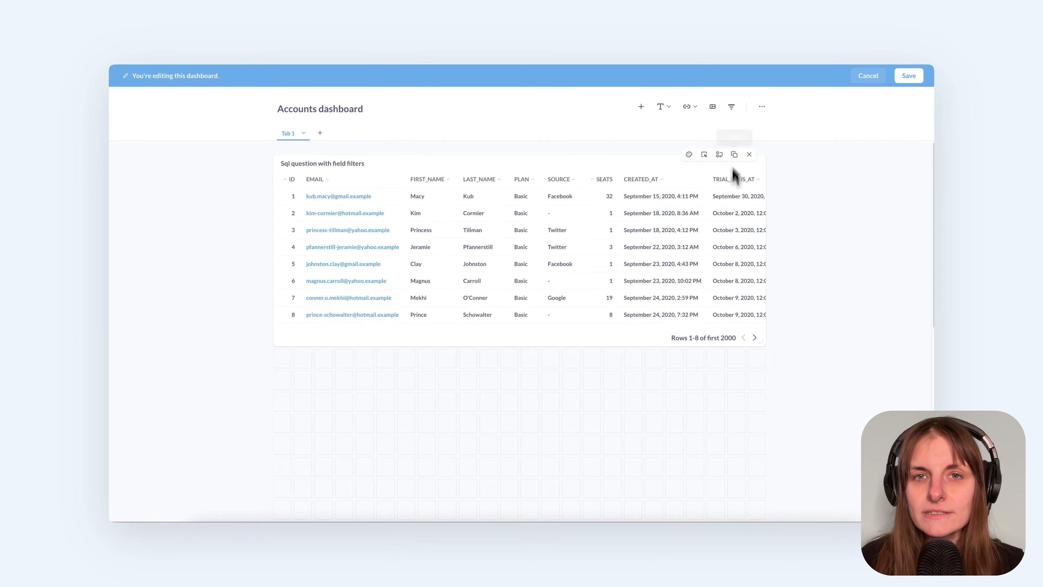
Add a Text or Category filter to the dashboard, connect it to the card's Plan variable, and save the dashboard
click(734, 111)
click(628, 202)
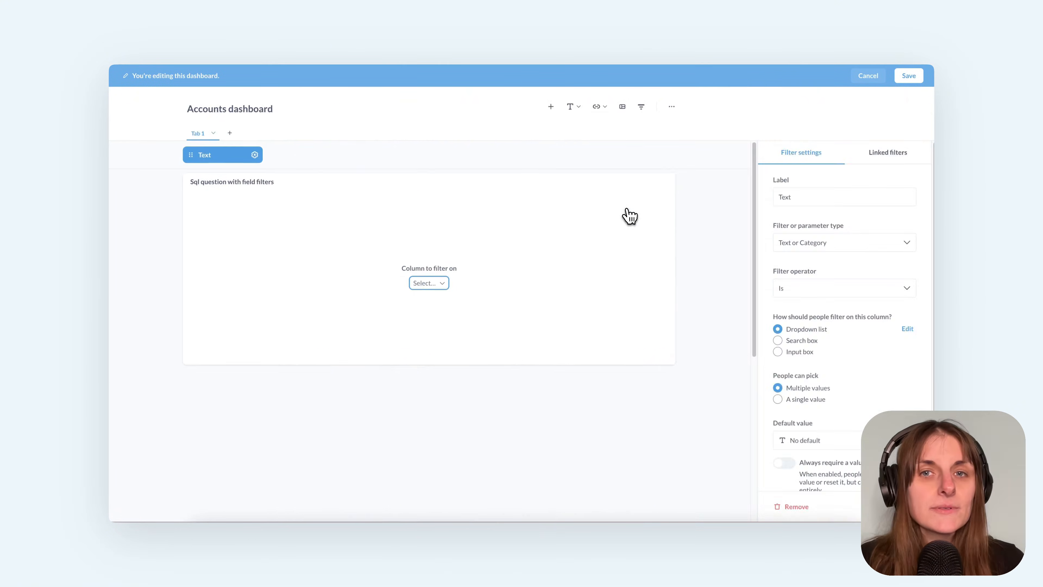
click(434, 284)
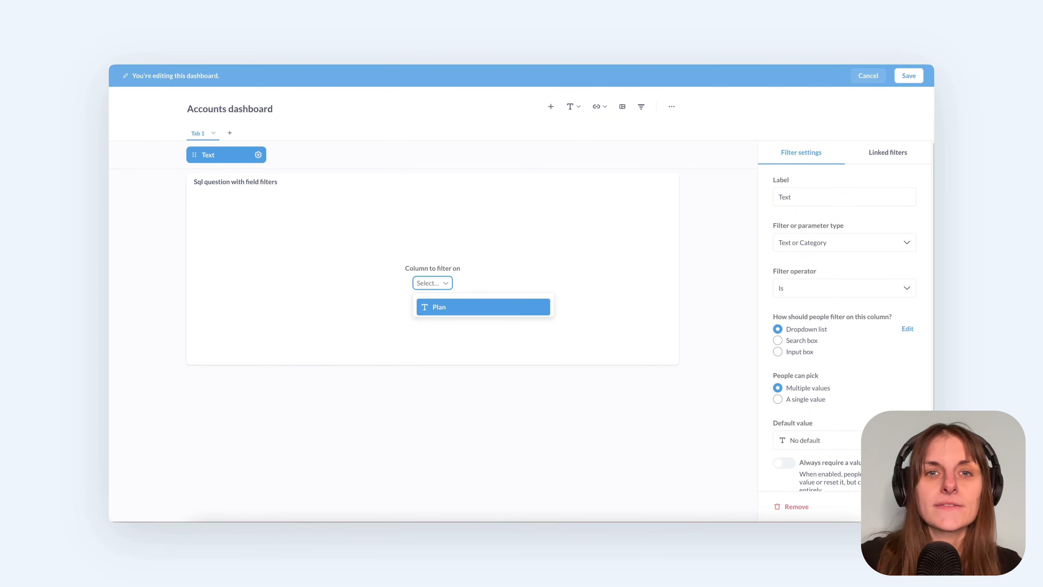
click(440, 316)
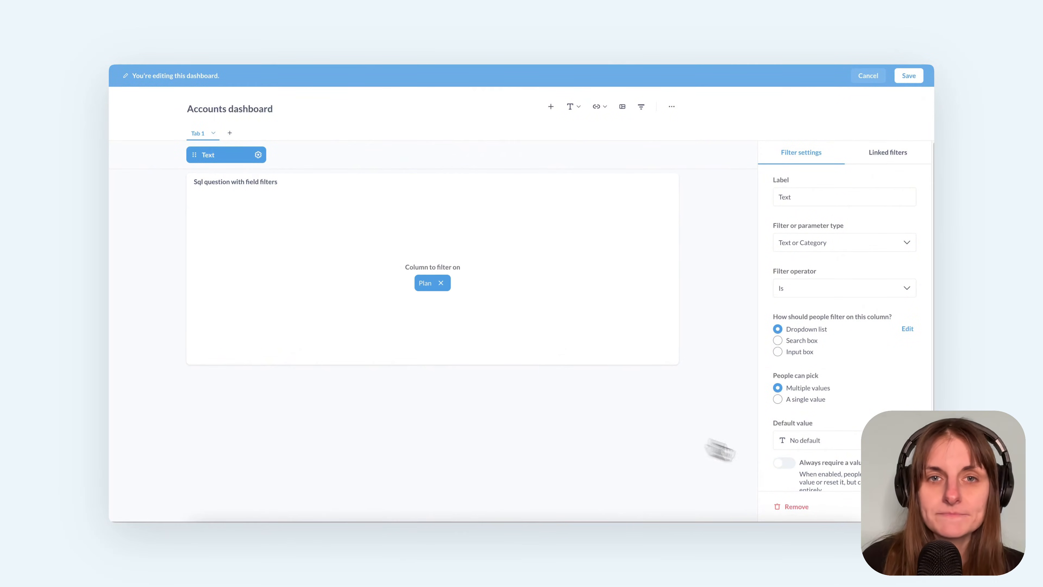
click(914, 78)
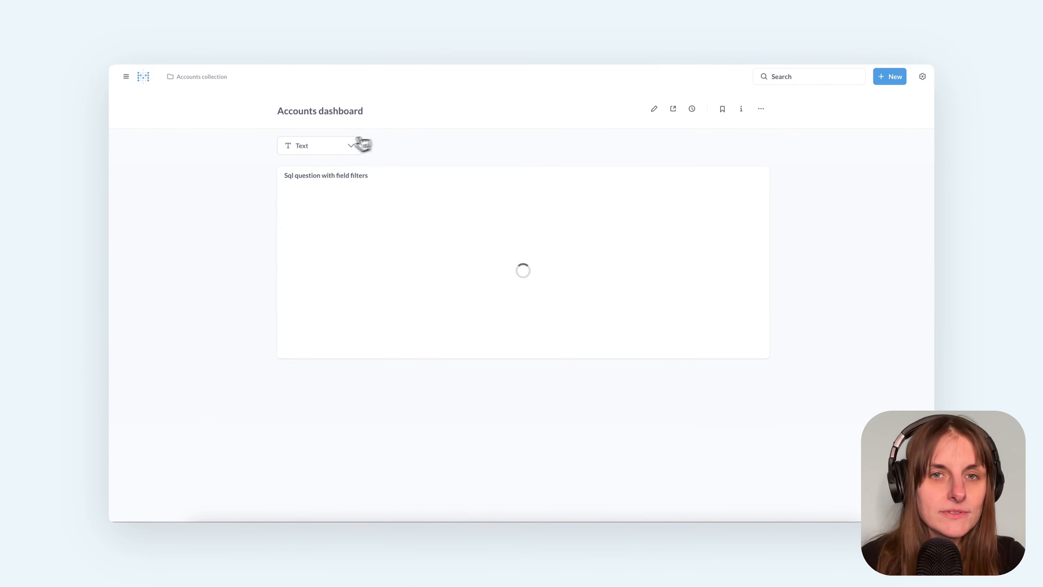
Try the Text filter on the dashboard with the Basic and Business plans, and clear the selection
click(333, 148)
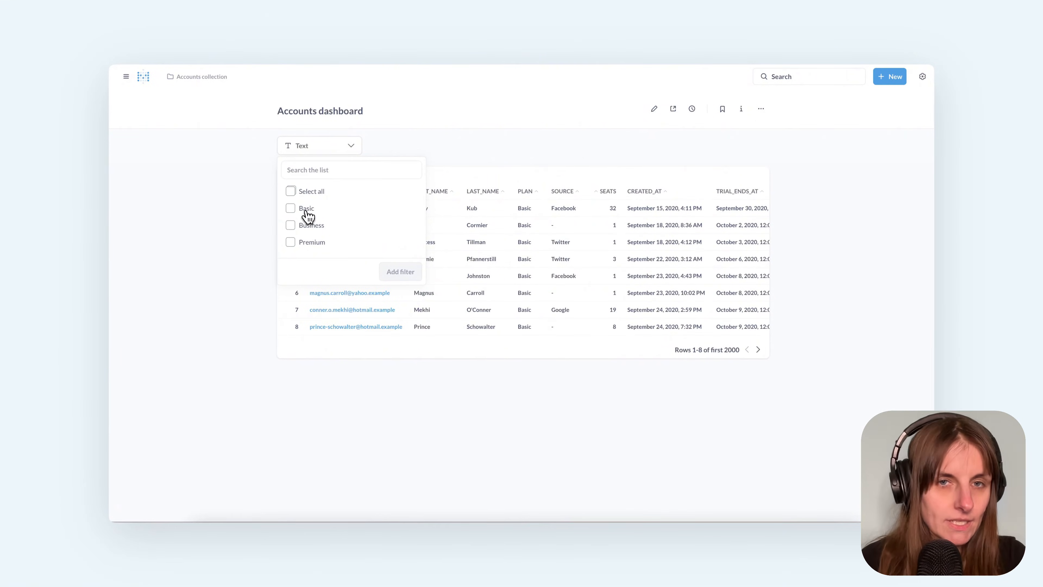
click(304, 210)
click(311, 227)
click(397, 273)
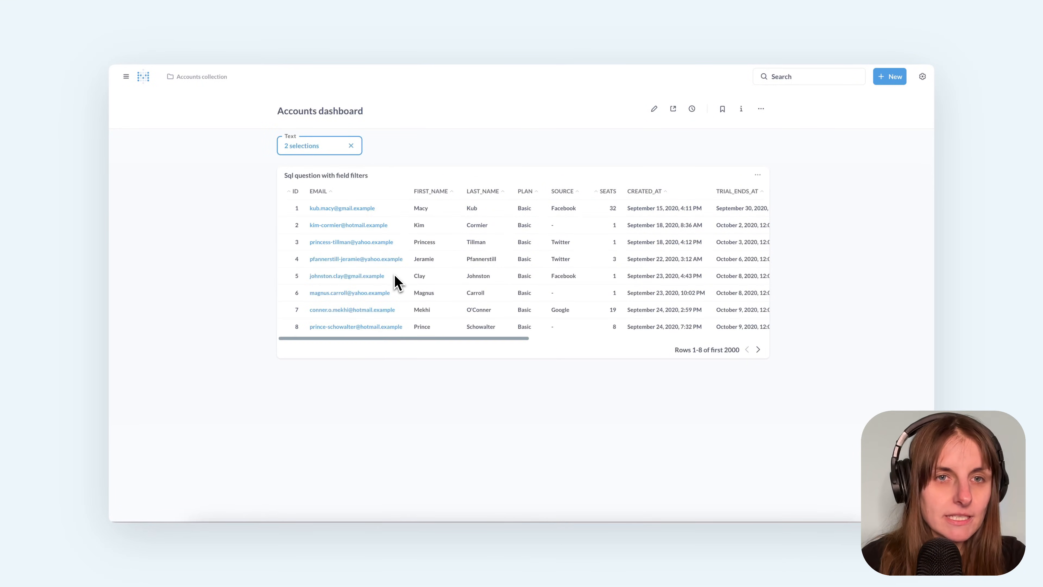
click(351, 146)
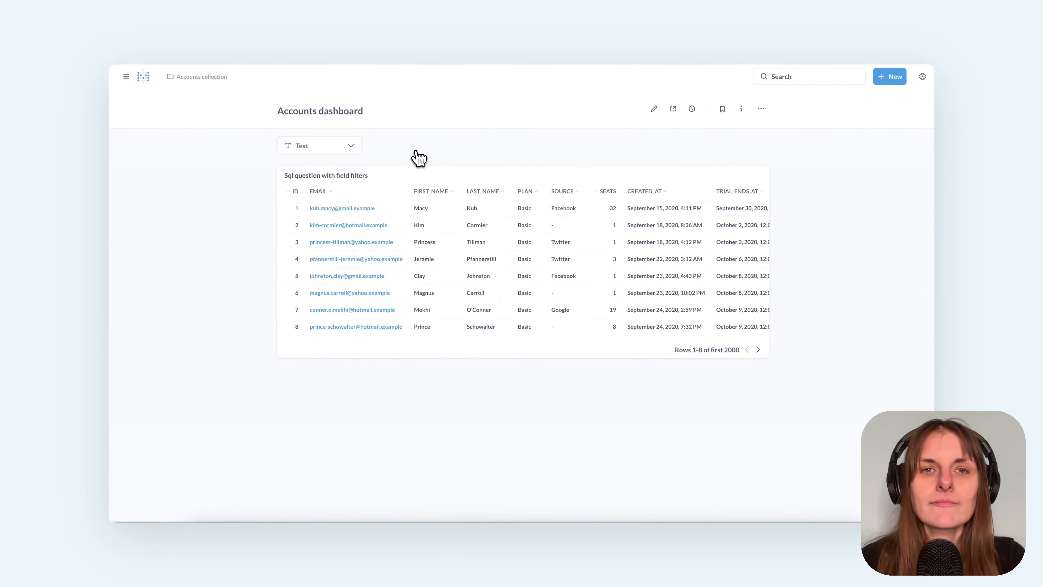
Add a Date picker filter to the Accounts dashboard, connect it to the card's Created variable, and save the dashboard
click(653, 109)
click(731, 107)
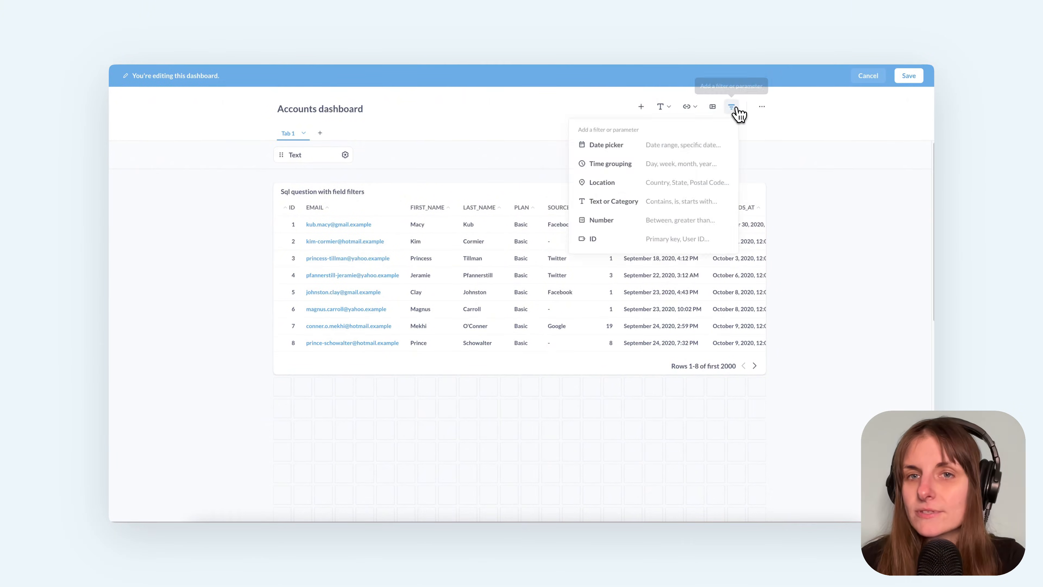
click(707, 144)
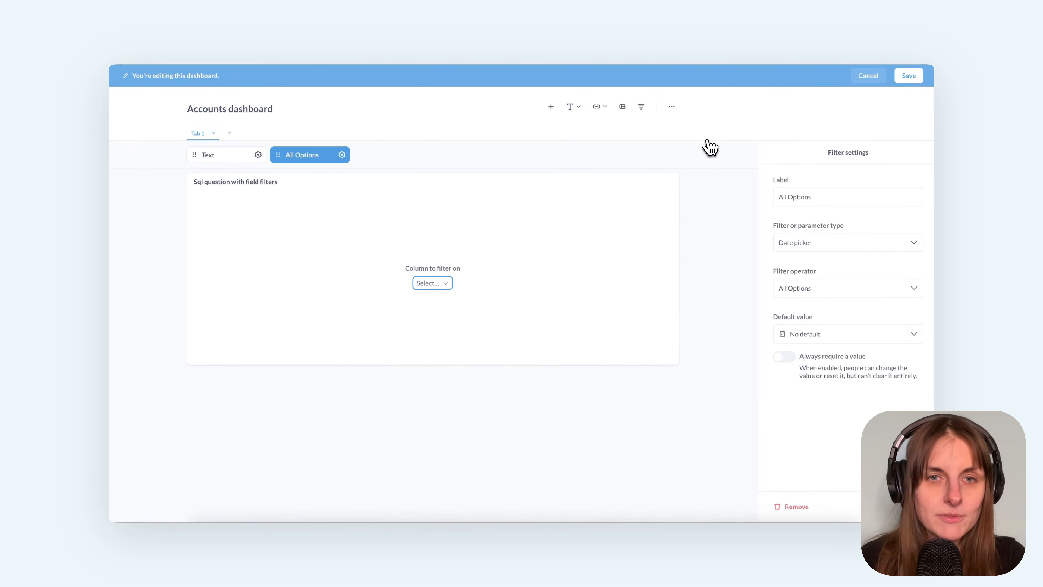
click(440, 286)
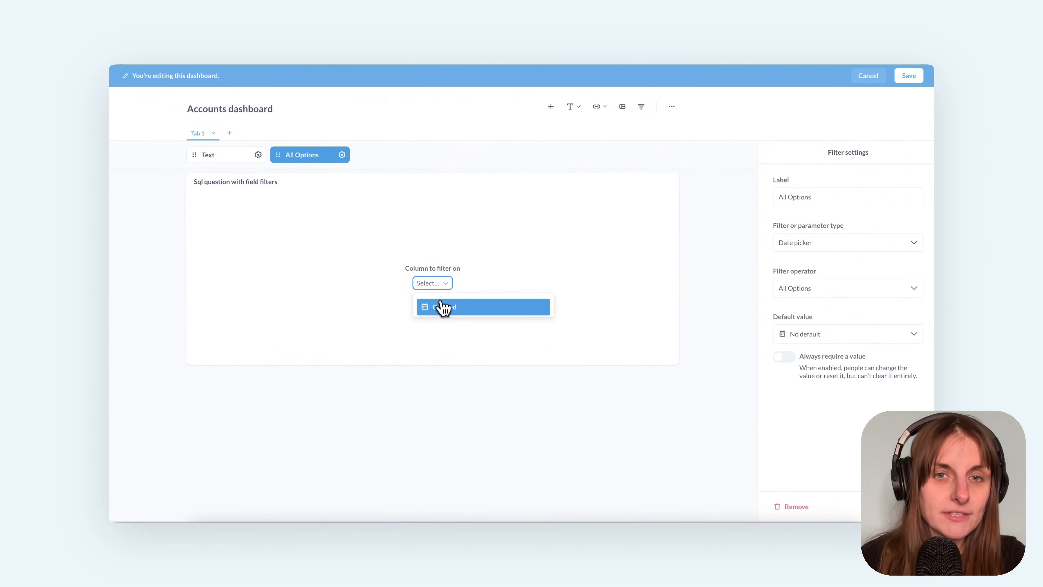
click(444, 316)
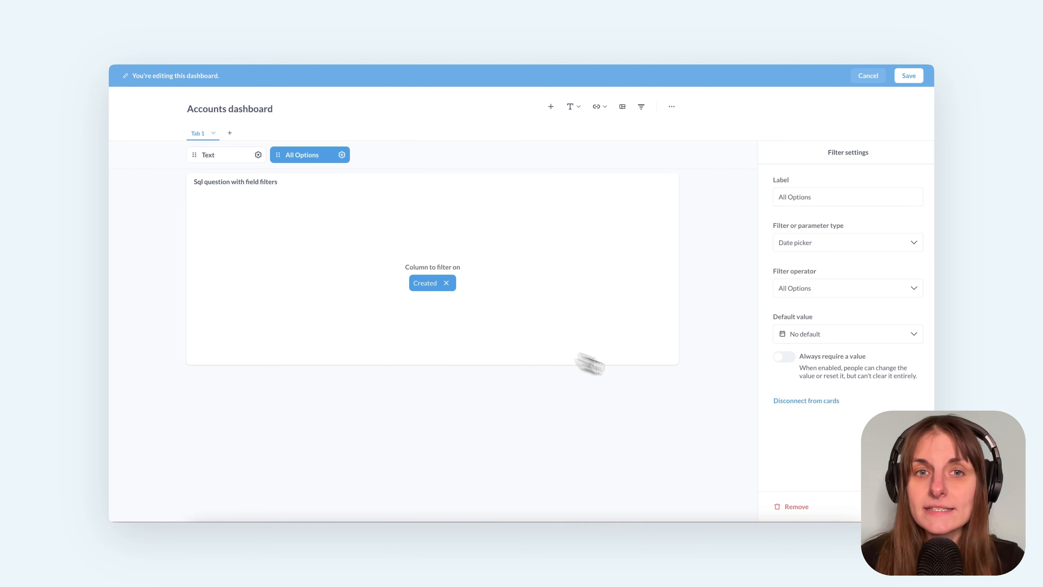
click(909, 506)
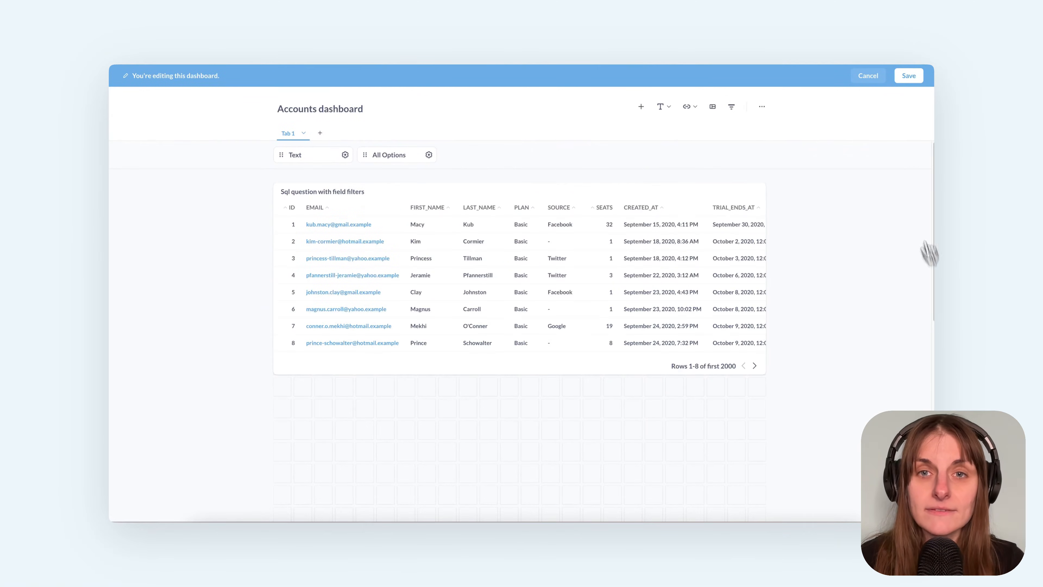
click(909, 76)
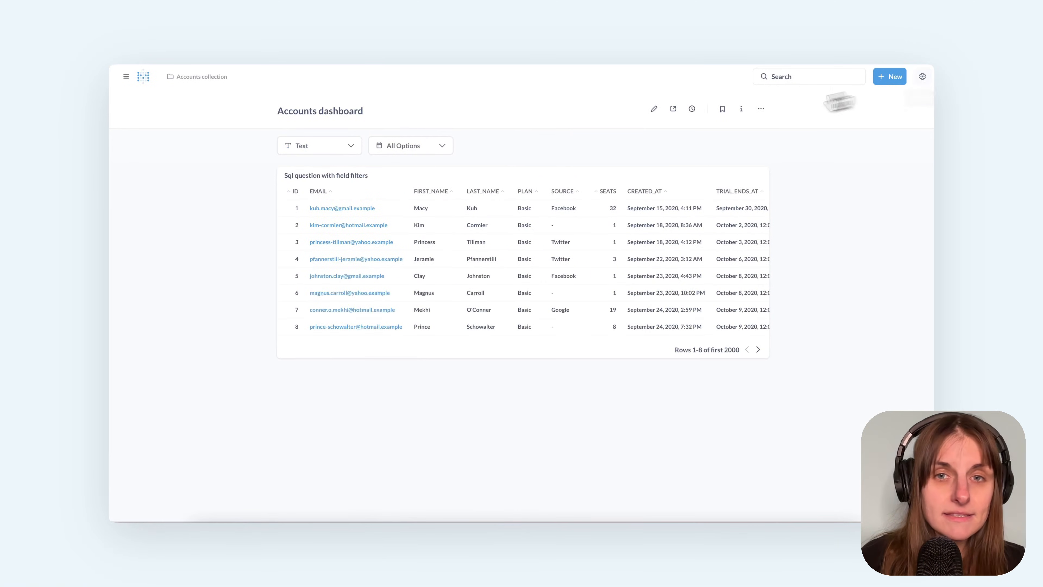
Set the All Options date filter's operator to Month and Year, save the dashboard, and try it with January 2024
click(416, 149)
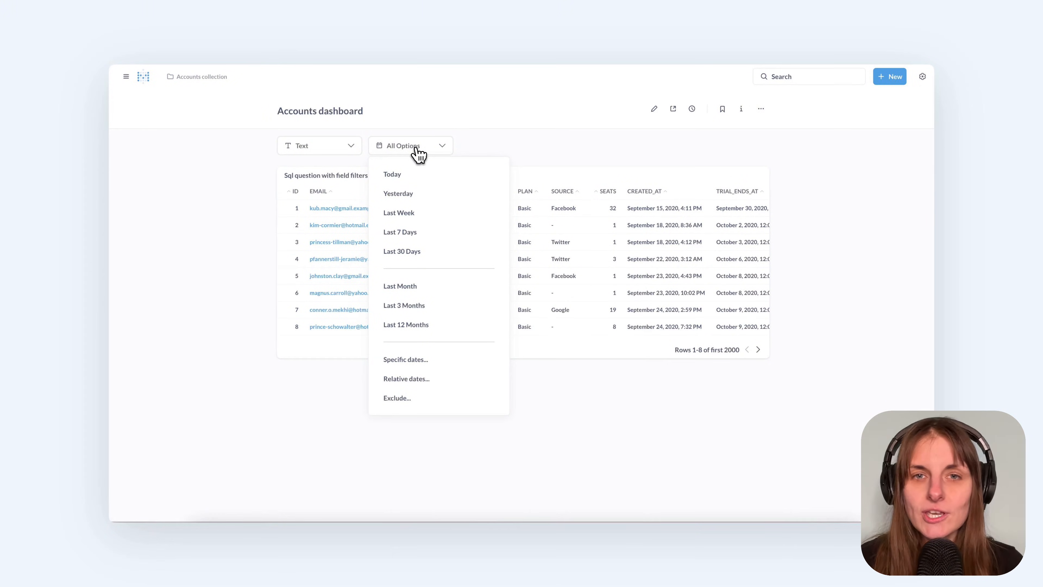
click(654, 109)
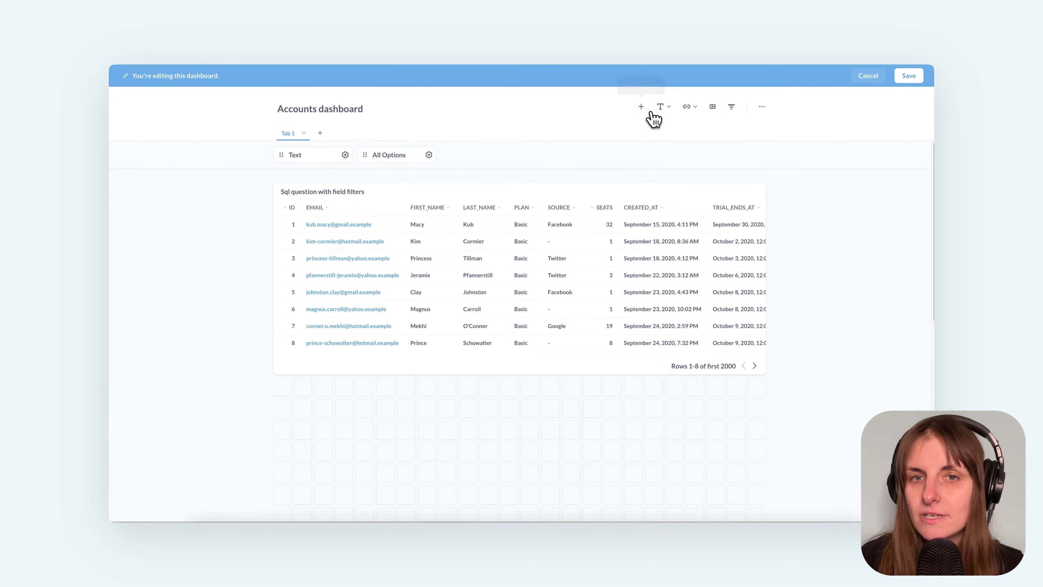
click(431, 155)
click(792, 293)
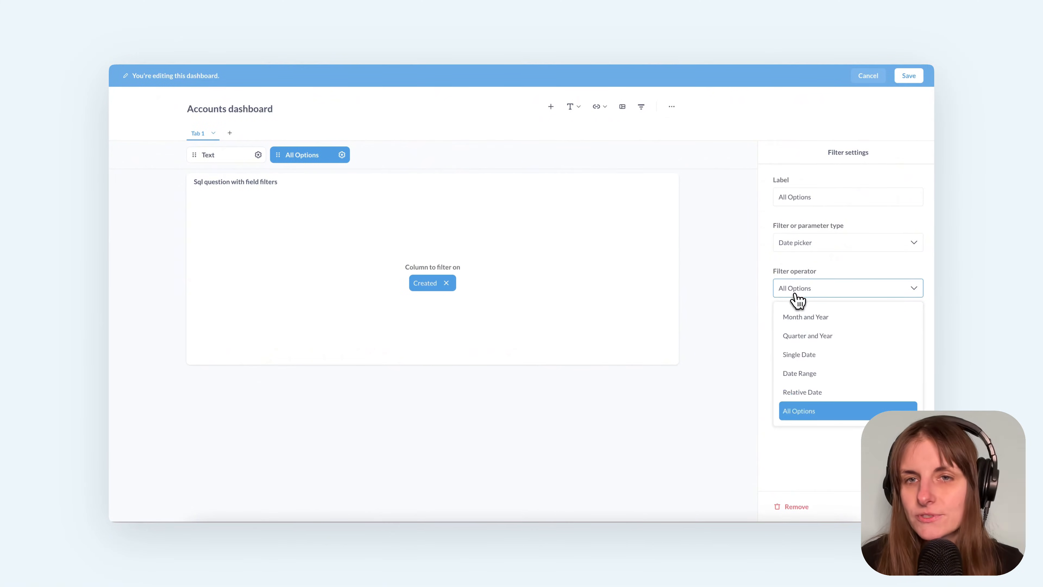
click(806, 328)
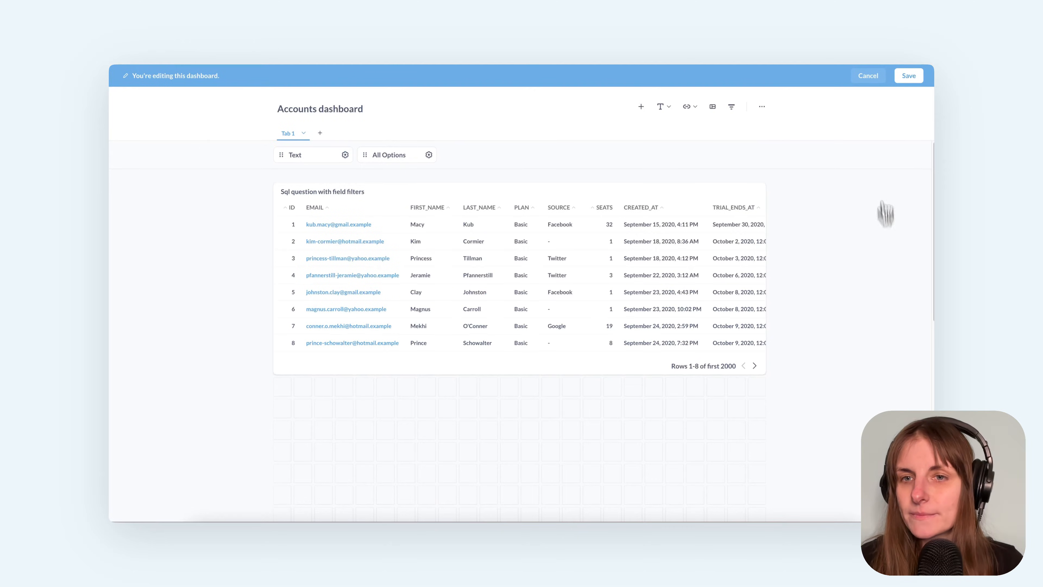
click(912, 76)
click(407, 153)
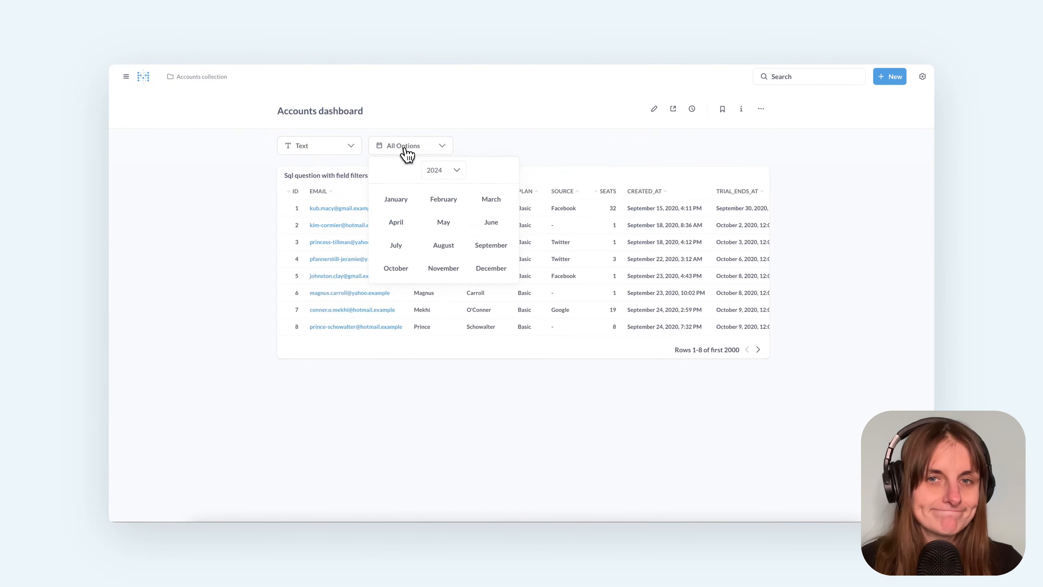
click(396, 200)
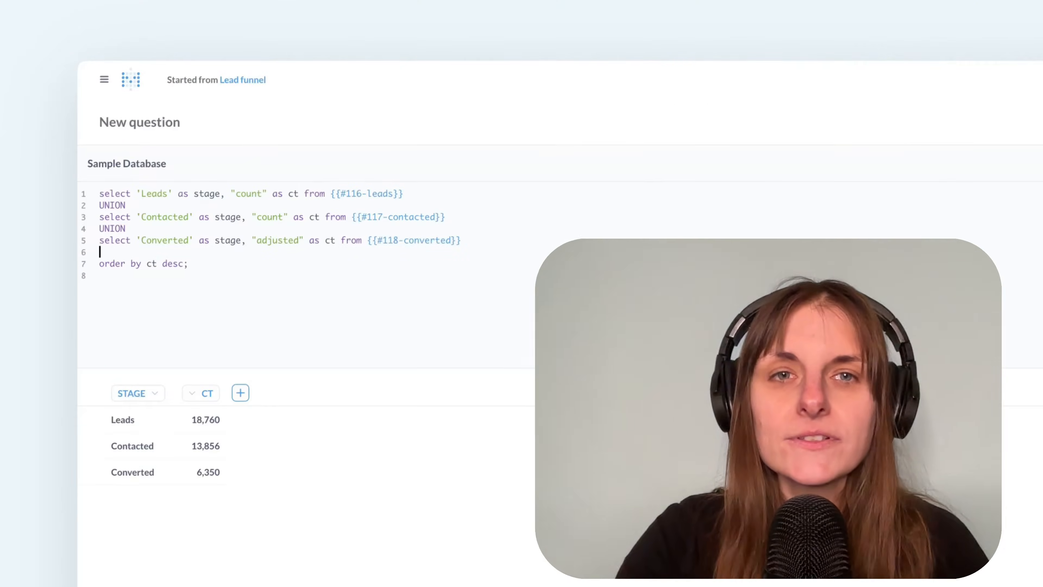
Add the condition where stage = 'Leads' above the order by line in the query started from Lead funnel
text(where st)
key(Tab)
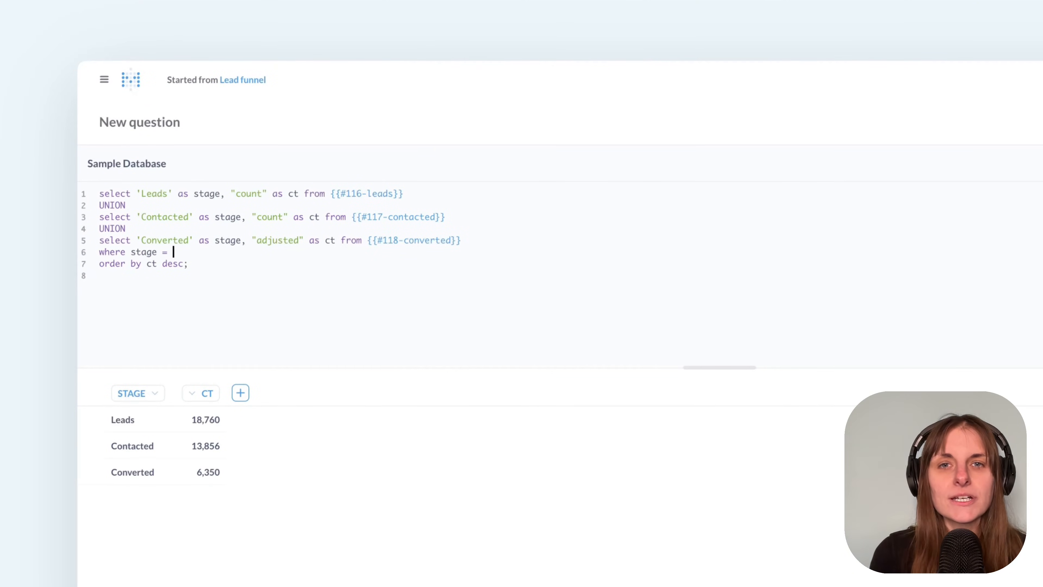
text(= 'Leads)
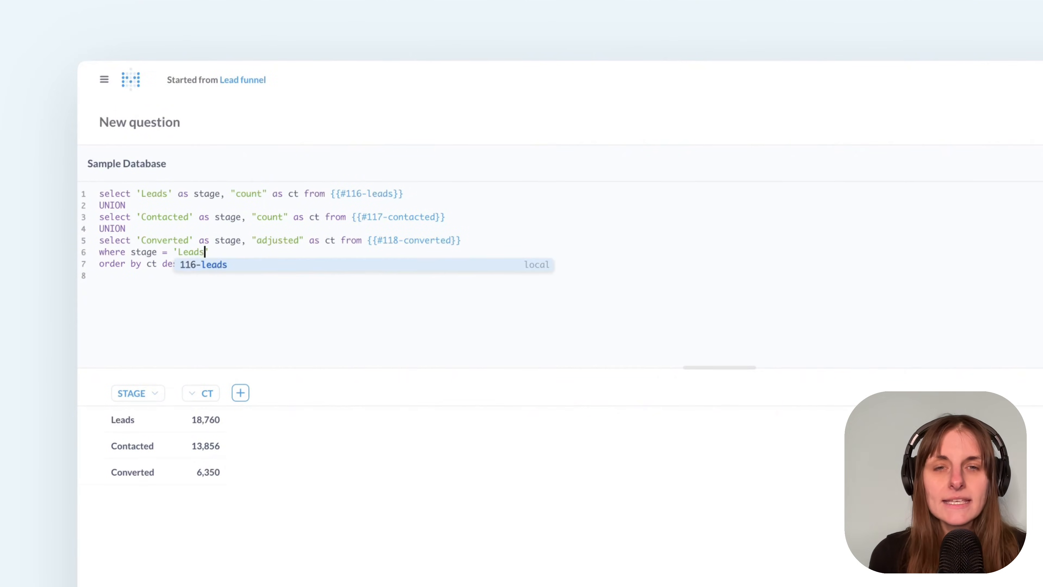
click(523, 234)
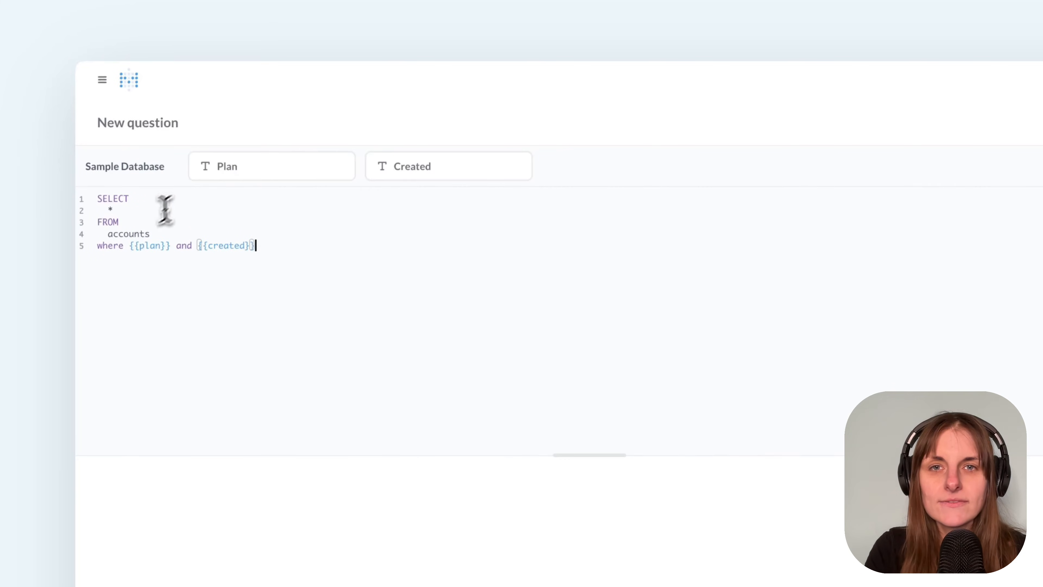
Complete the accounts query's where clause as plan={{plan}} and created_at={{created}}
text(plan=)
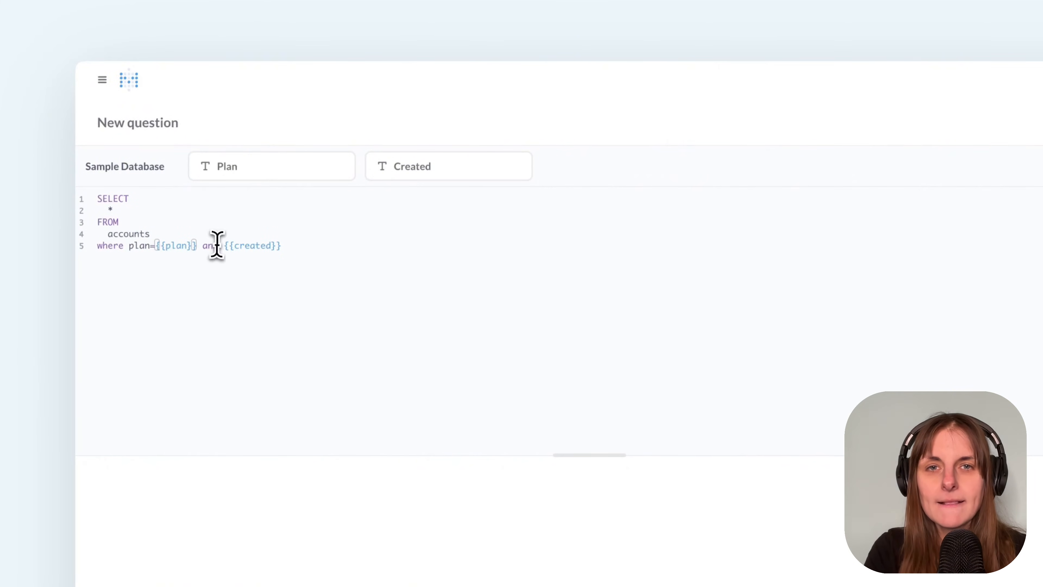
click(223, 245)
text(created_at)
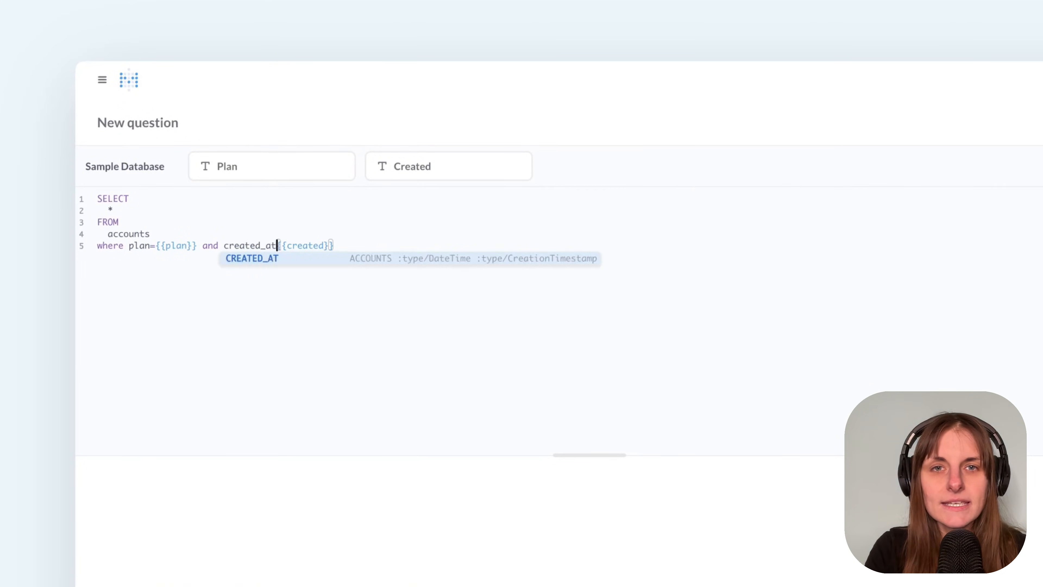
text(=)
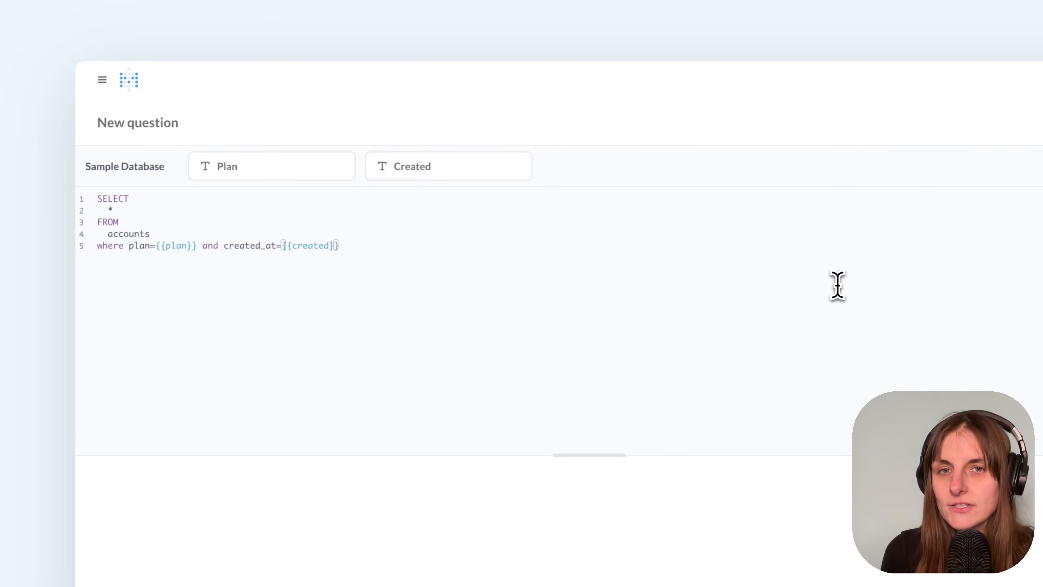
Keep the plan variable's type as Text and set the created variable's type to Date
click(803, 246)
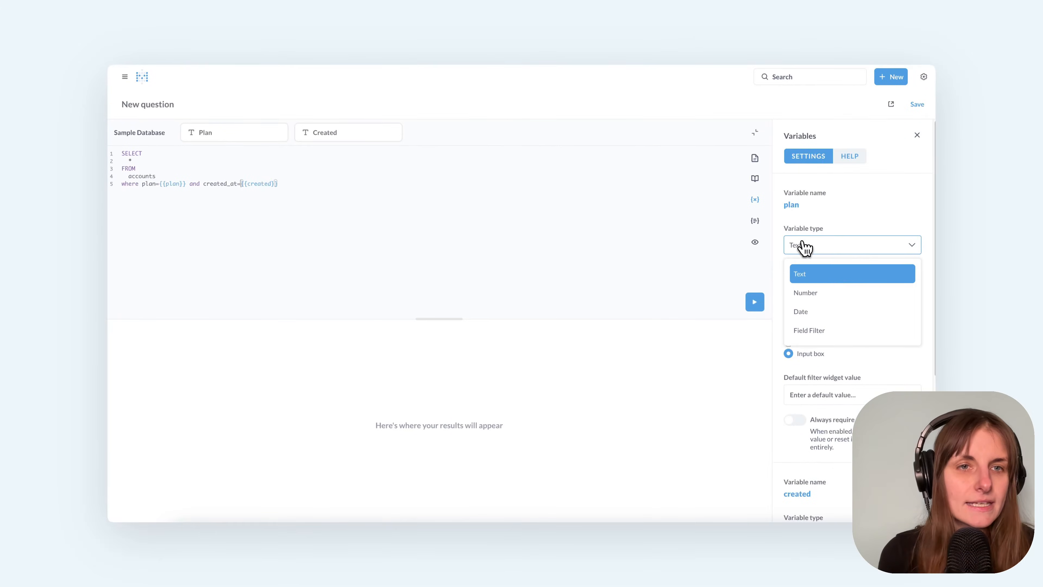
click(807, 278)
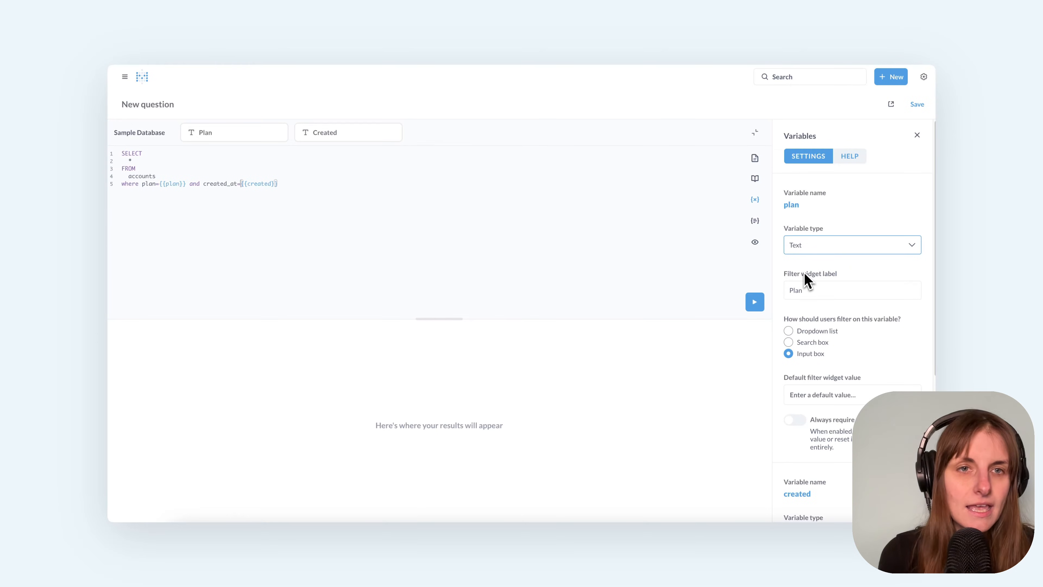
scroll(805, 281, down, 5)
click(805, 305)
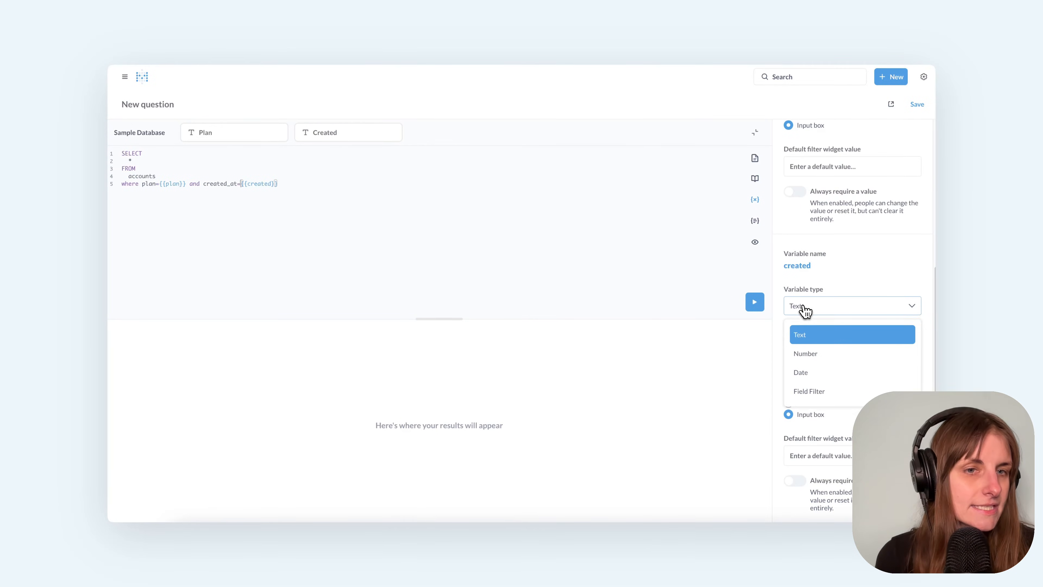
click(803, 373)
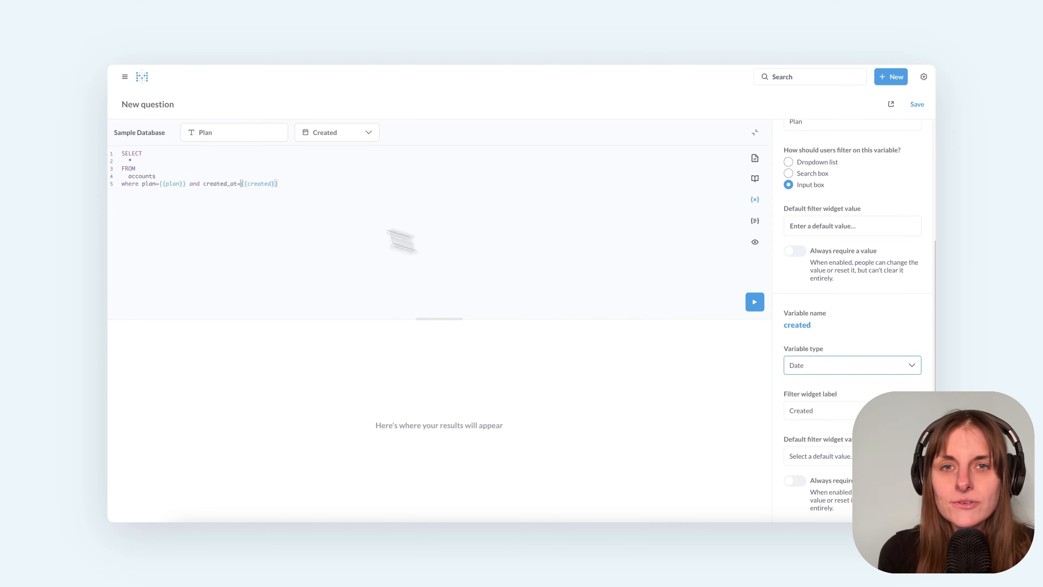
Wrap created_at in the where clause as cast(created_at as date)
click(205, 186)
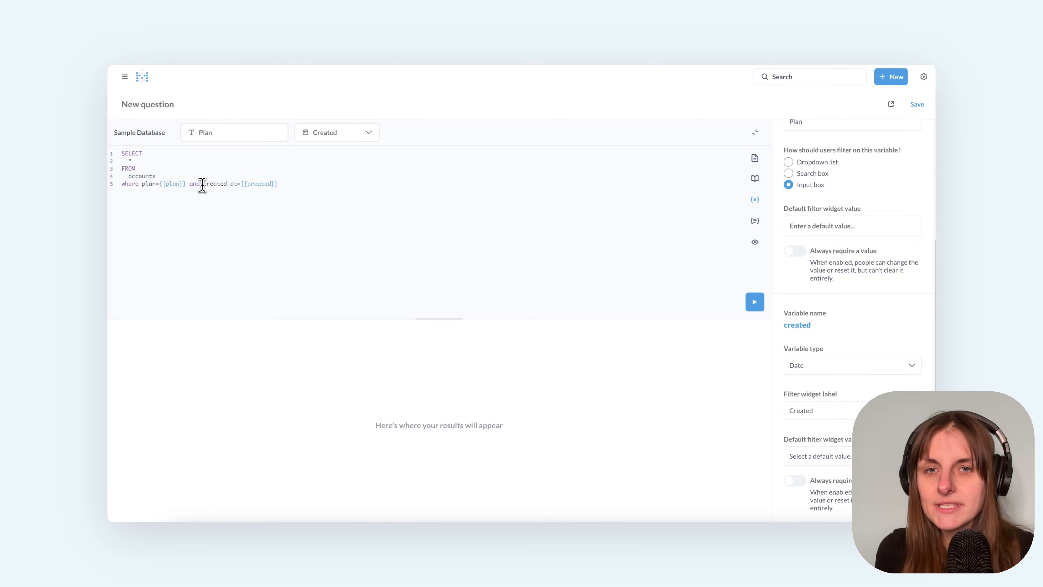
text(cast()
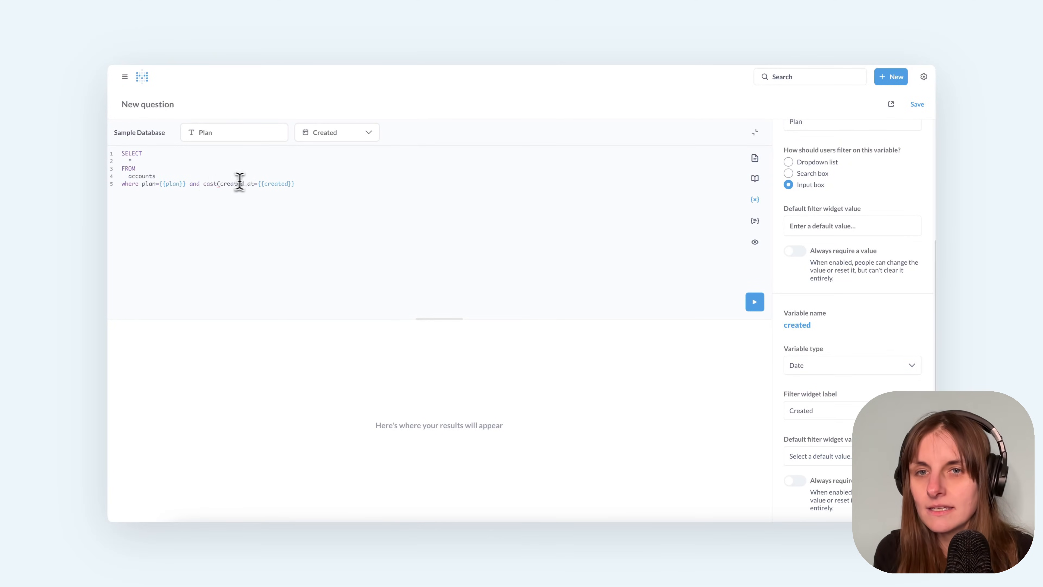
click(253, 184)
text(as date))
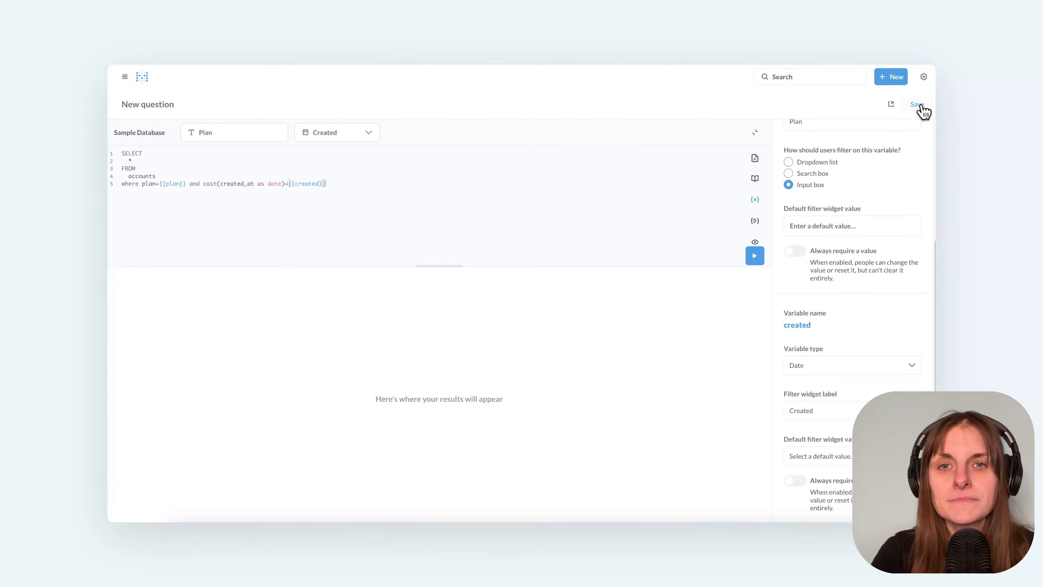
Save the question as SQL basic params in Our analytics and add it to the Accounts dashboard
click(920, 107)
click(540, 233)
click(501, 265)
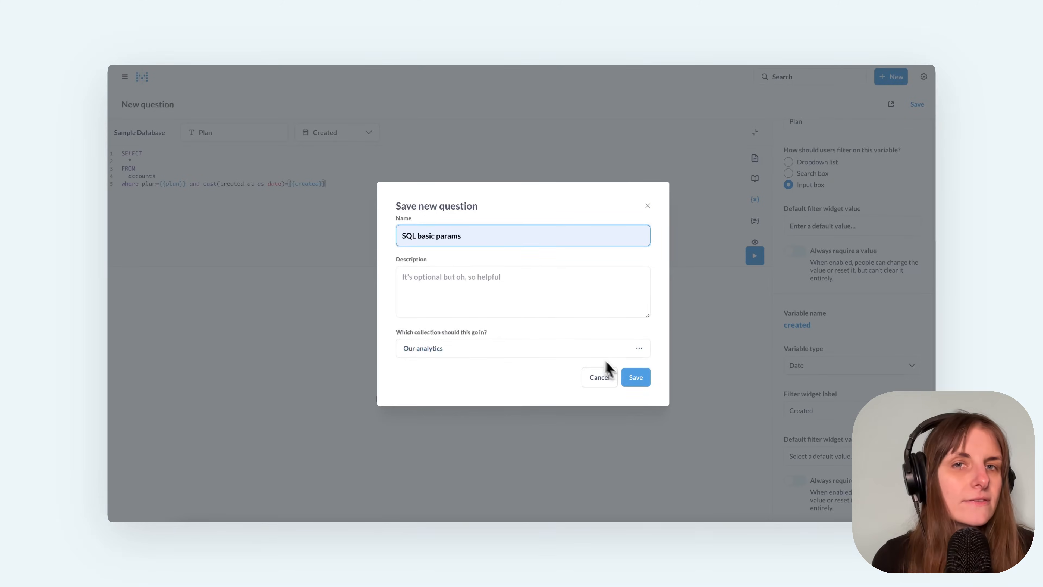
click(635, 377)
click(473, 308)
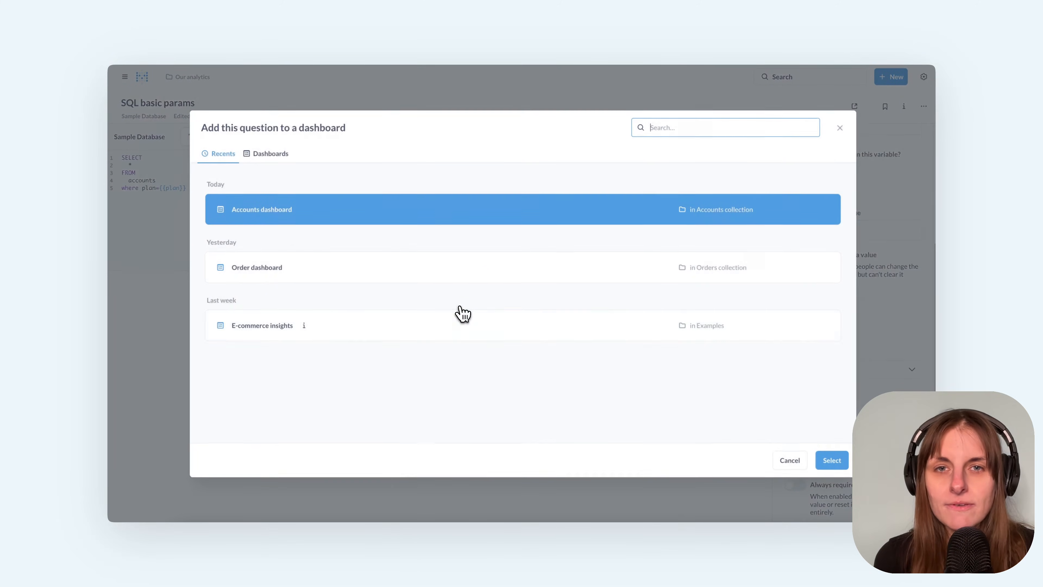
click(844, 464)
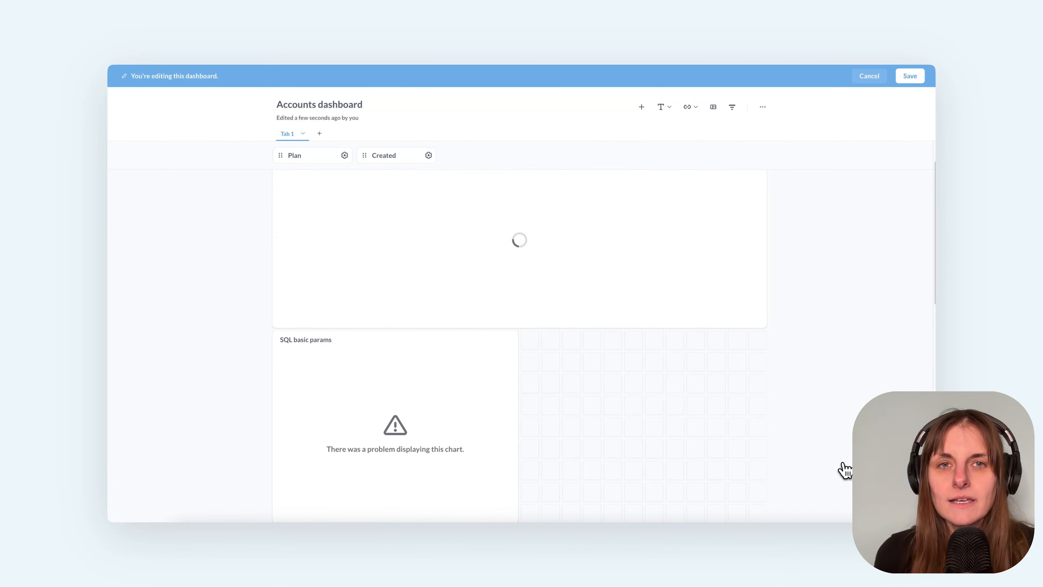
Connect the dashboard's Plan filter to the Plan variable of the SQL basic params card
click(344, 156)
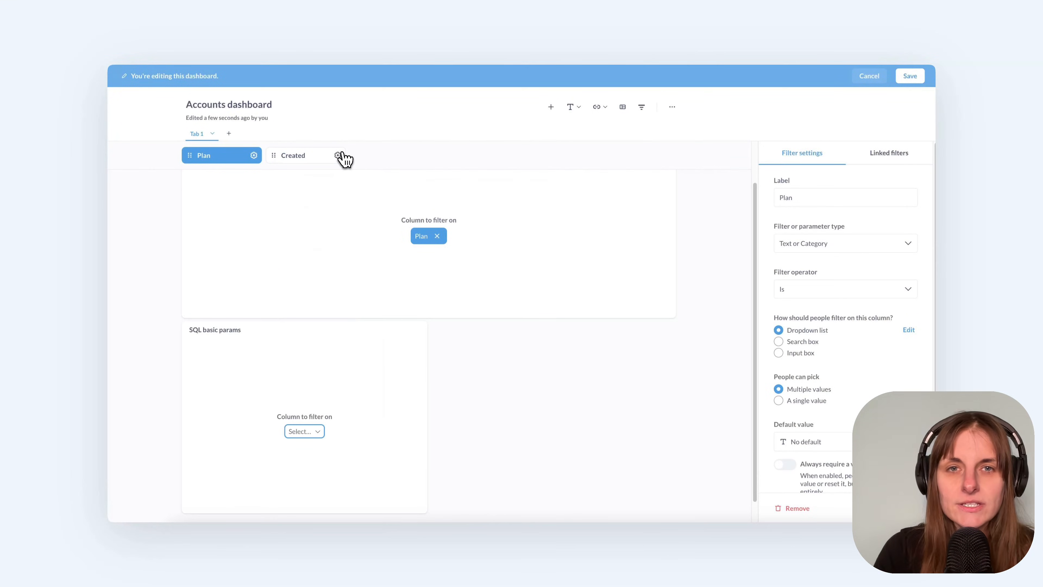
click(305, 431)
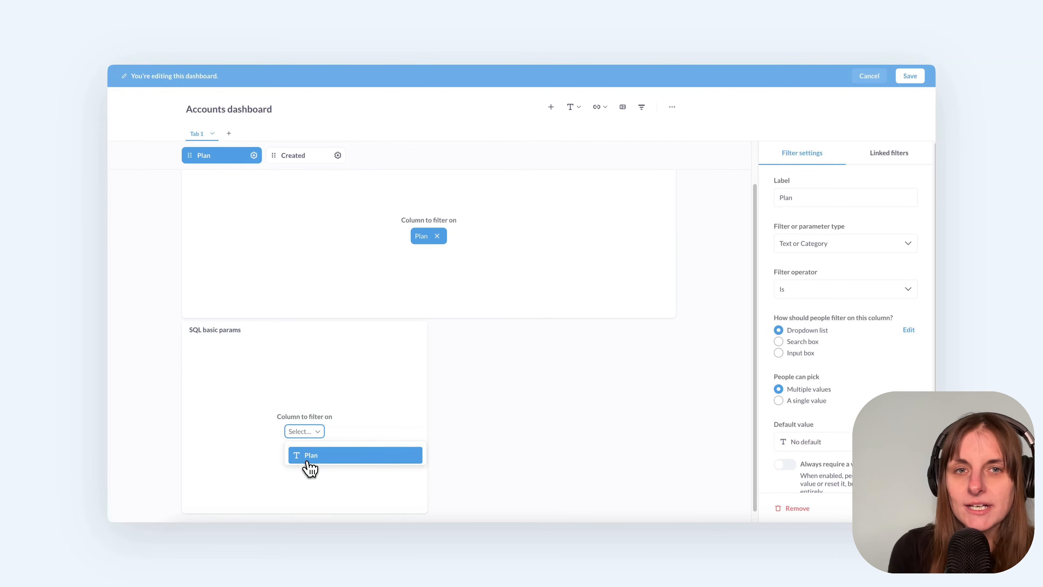
click(307, 460)
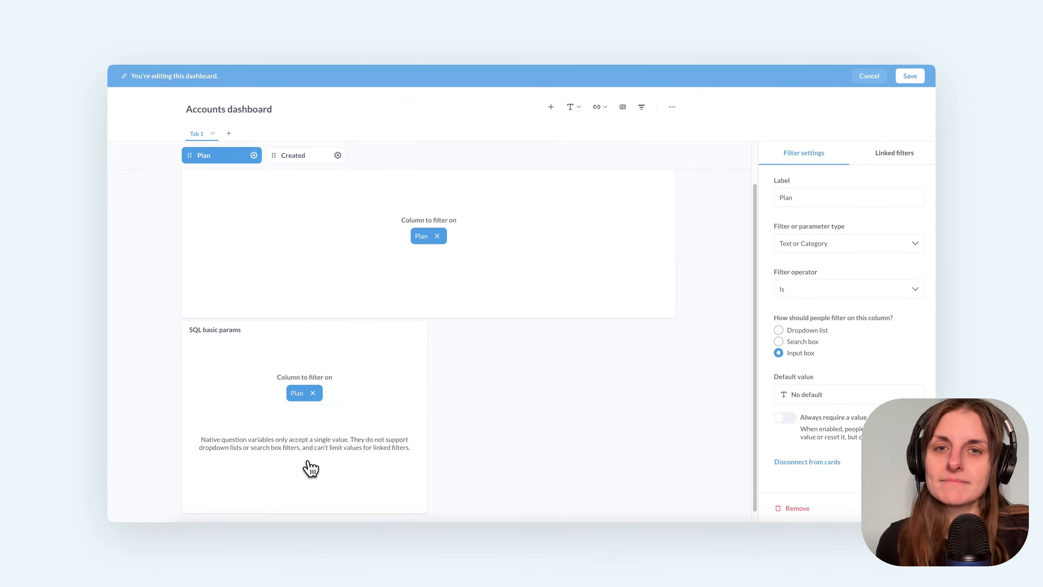
Set the Created filter's operator to Single Date, connect it to the SQL basic params card, and save the dashboard
click(337, 156)
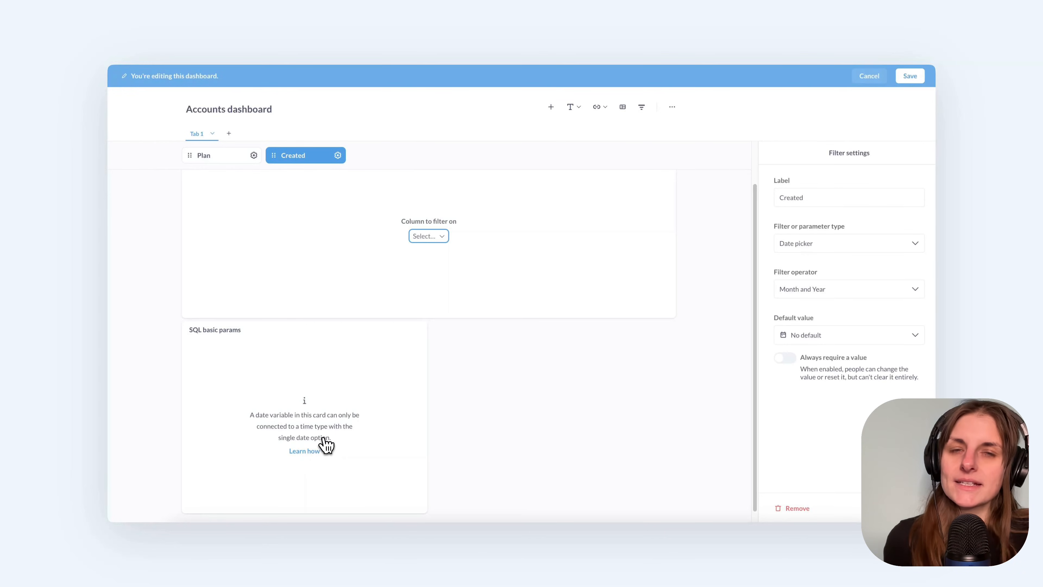
click(864, 293)
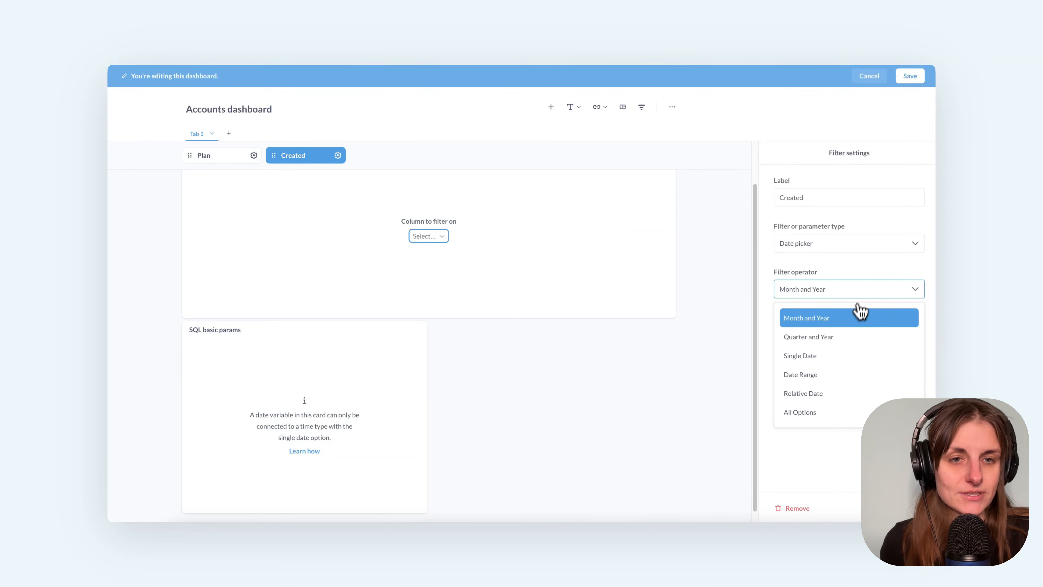
click(854, 359)
click(308, 433)
click(312, 454)
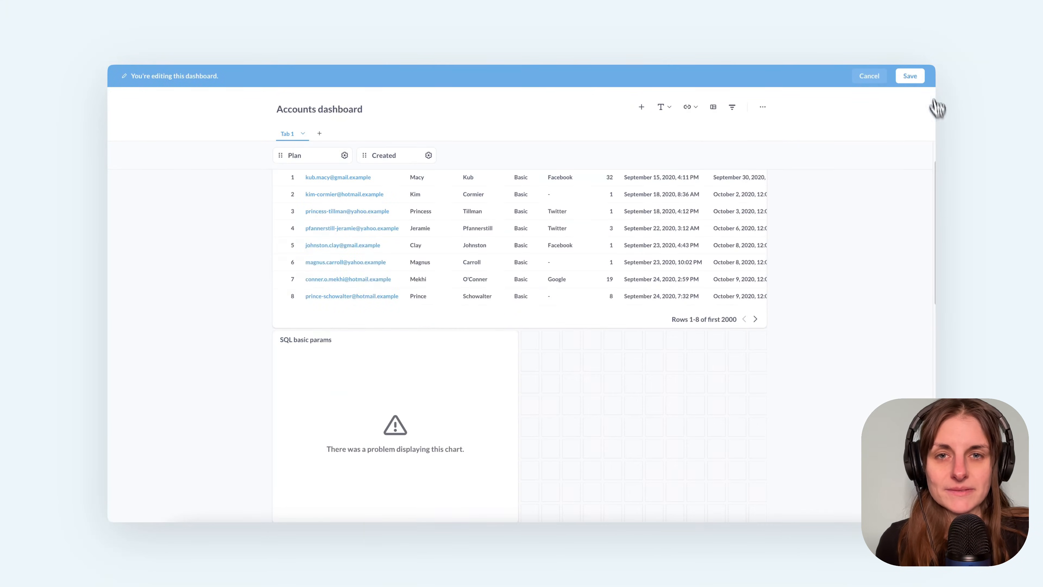
click(910, 76)
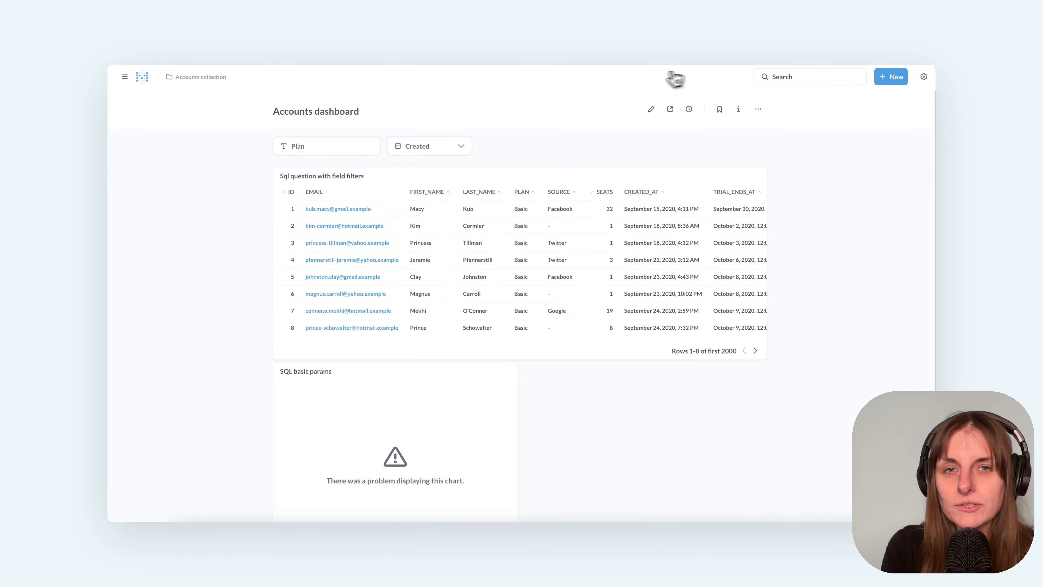
Filter the Accounts dashboard by the Basic plan and the created date December 21, 2024
click(322, 145)
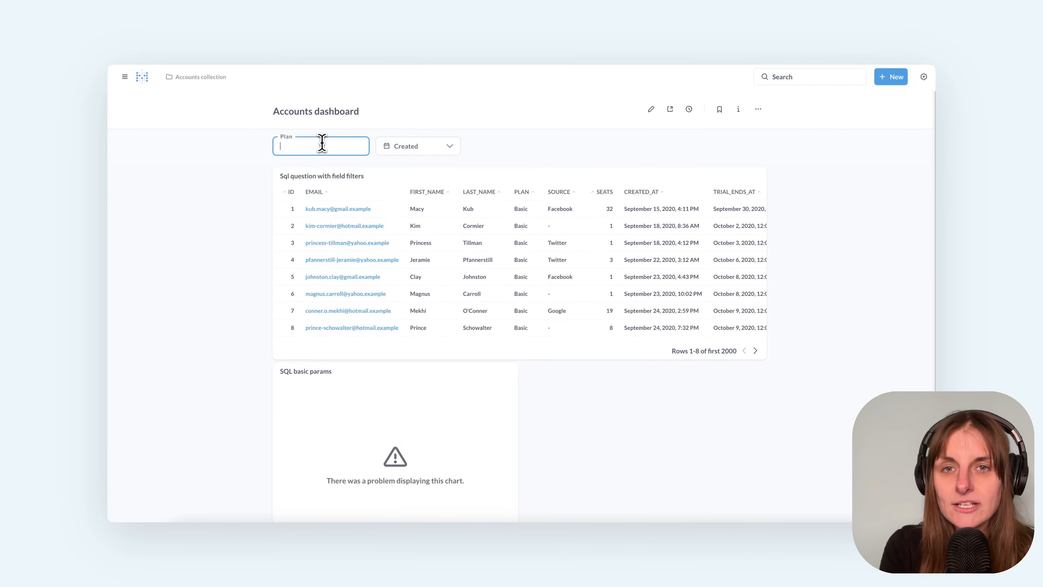
text(Basic)
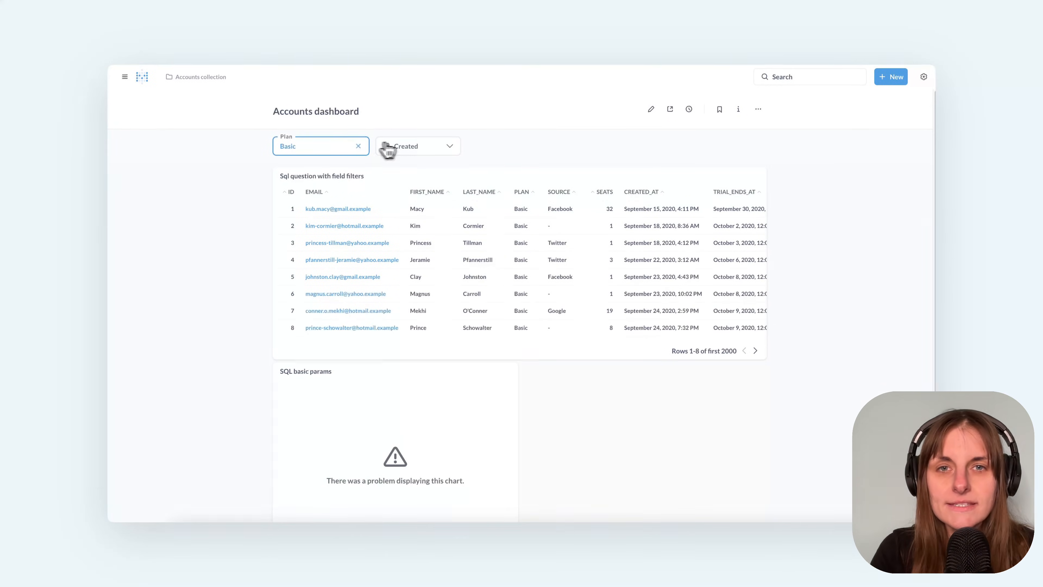
click(408, 148)
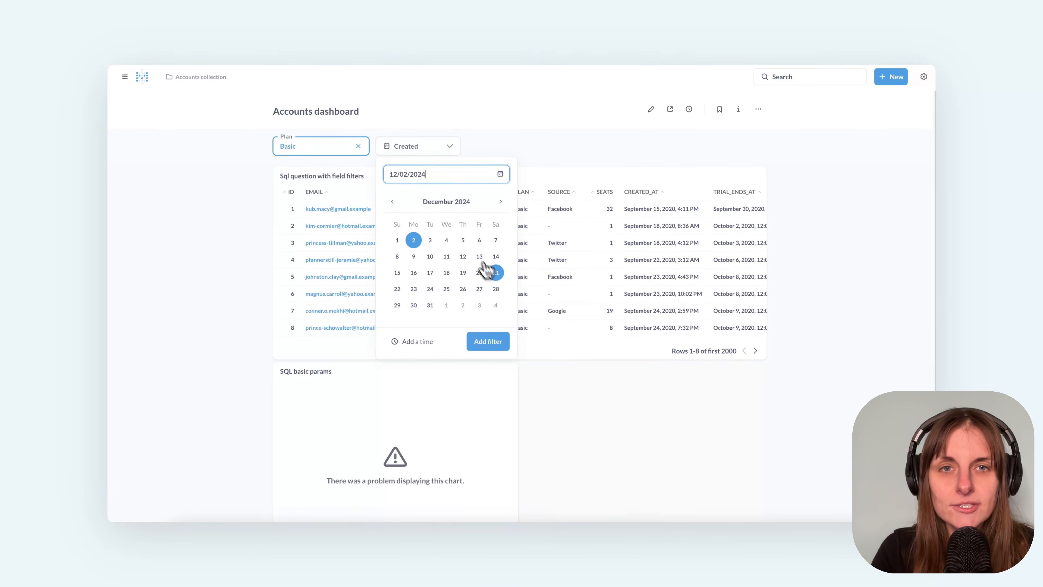
click(497, 276)
click(492, 341)
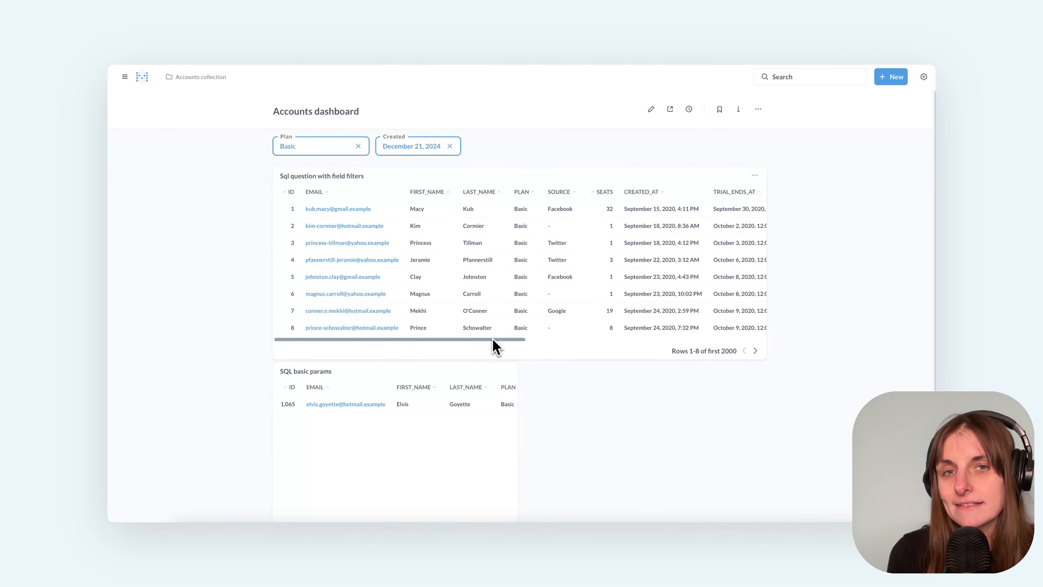